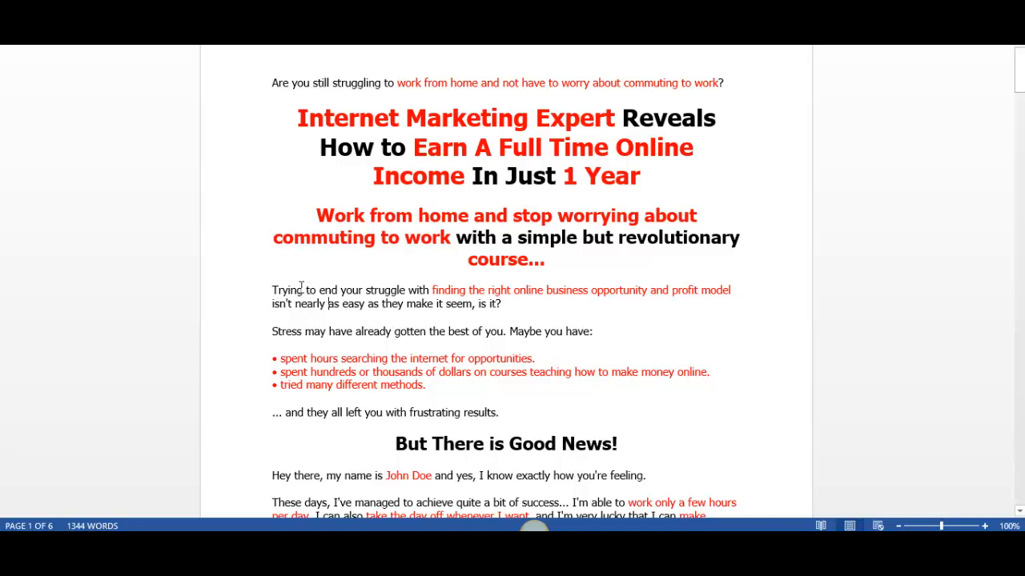
# Copy the sales letter passage from "Trying to end your struggle" through "frustrating results.".
pyautogui.moveTo(267, 291); pyautogui.dragTo(556, 294)
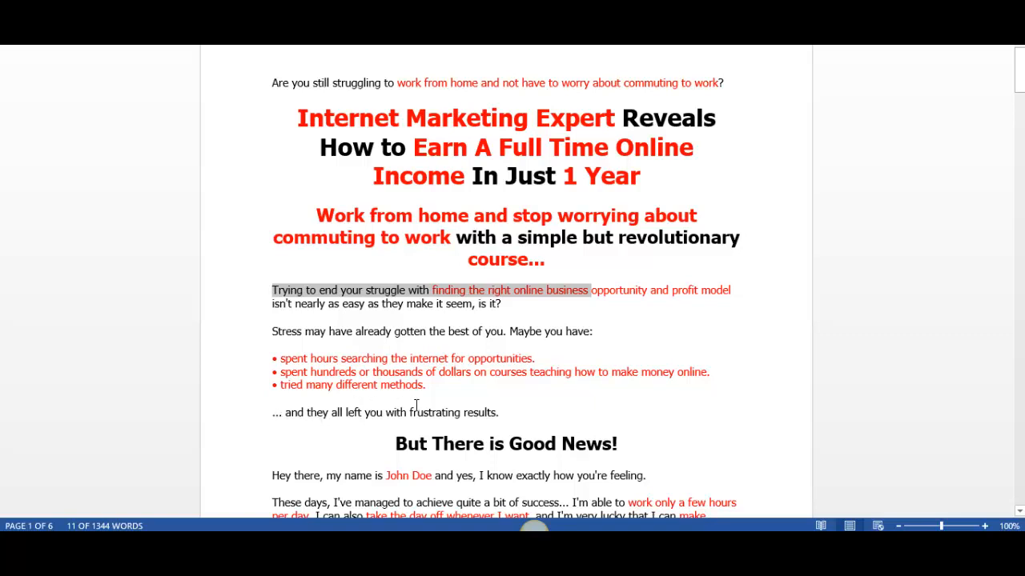
pyautogui.click(501, 411)
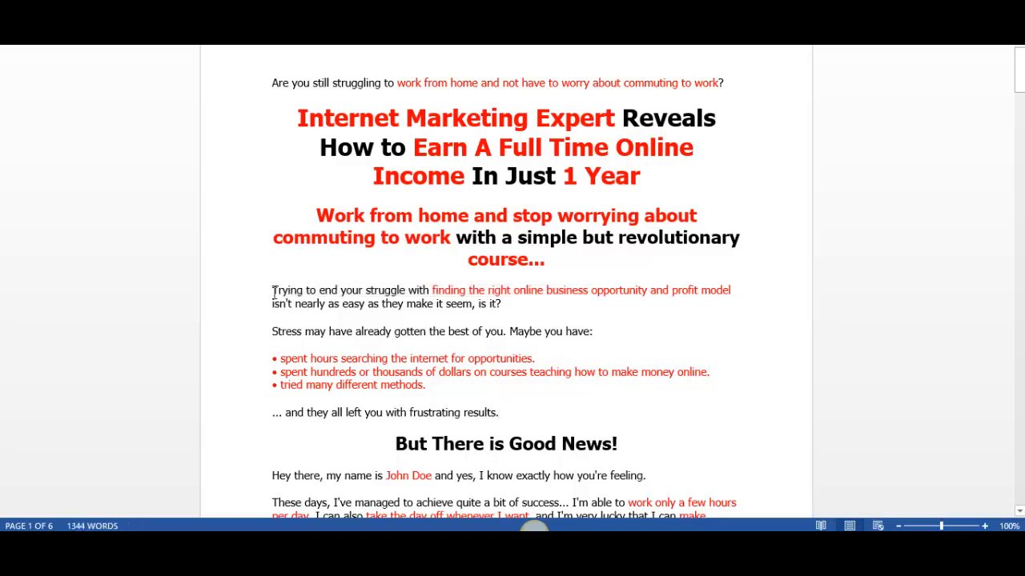
pyautogui.moveTo(273, 293); pyautogui.dragTo(514, 411)
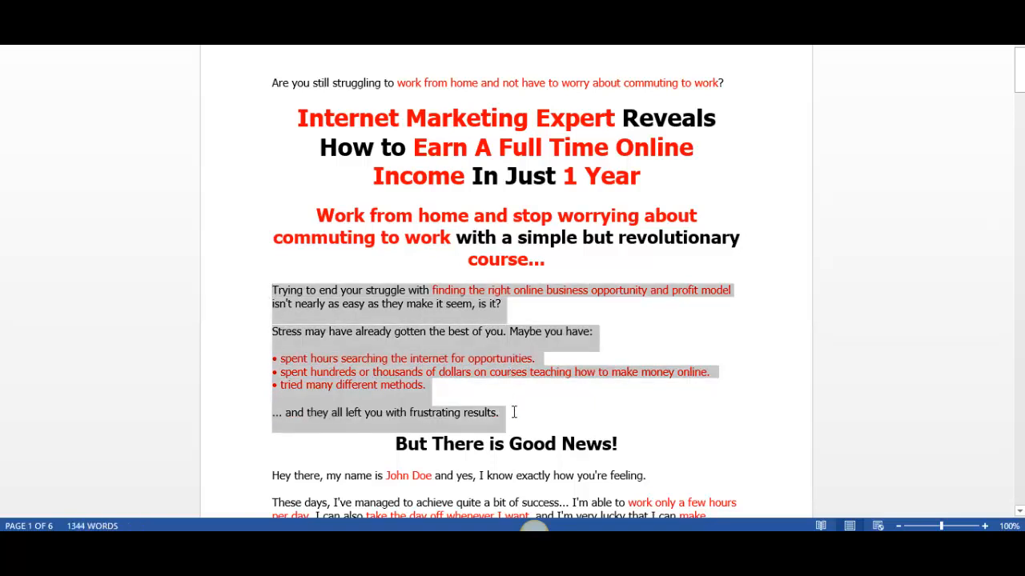
pyautogui.hotkey('ctrl', 'c')
# Switch to the ClickFunnels page editor and add a full-width section with a one-column row below the blue headline section.
pyautogui.hotkey('alt', 'Tab')
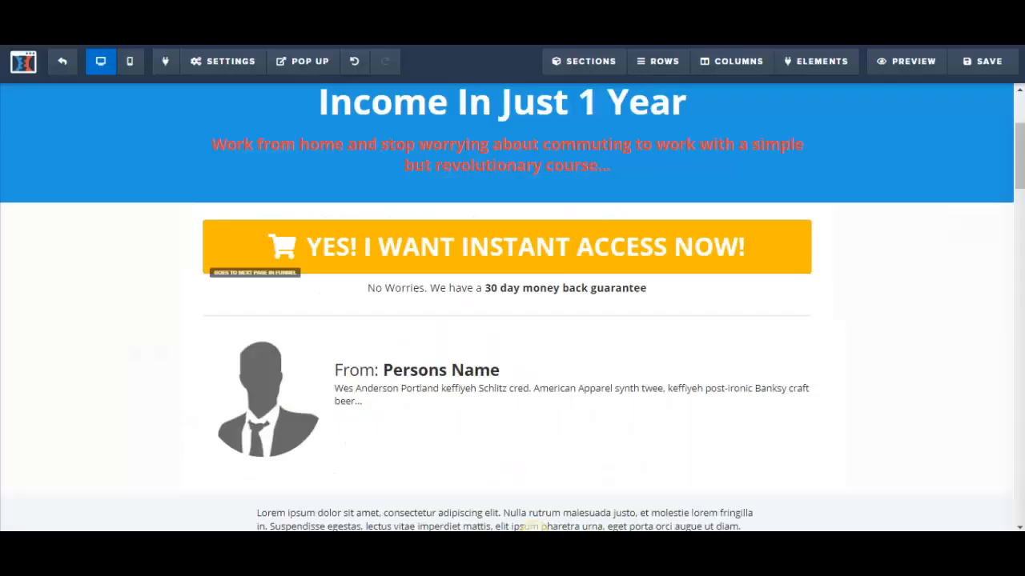
pyautogui.scroll(3, 1020, 119)
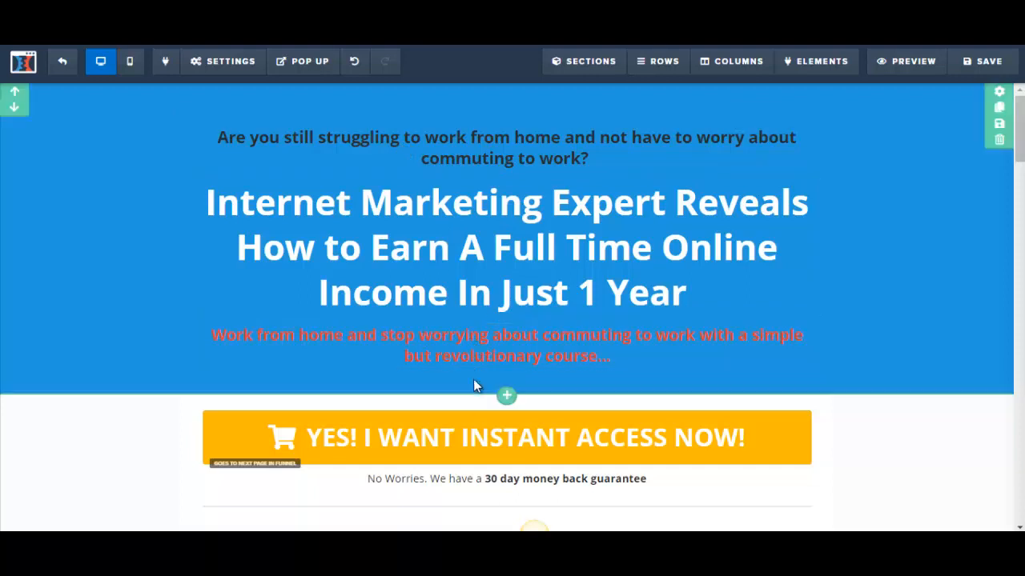
pyautogui.scroll(-3, 630, 230)
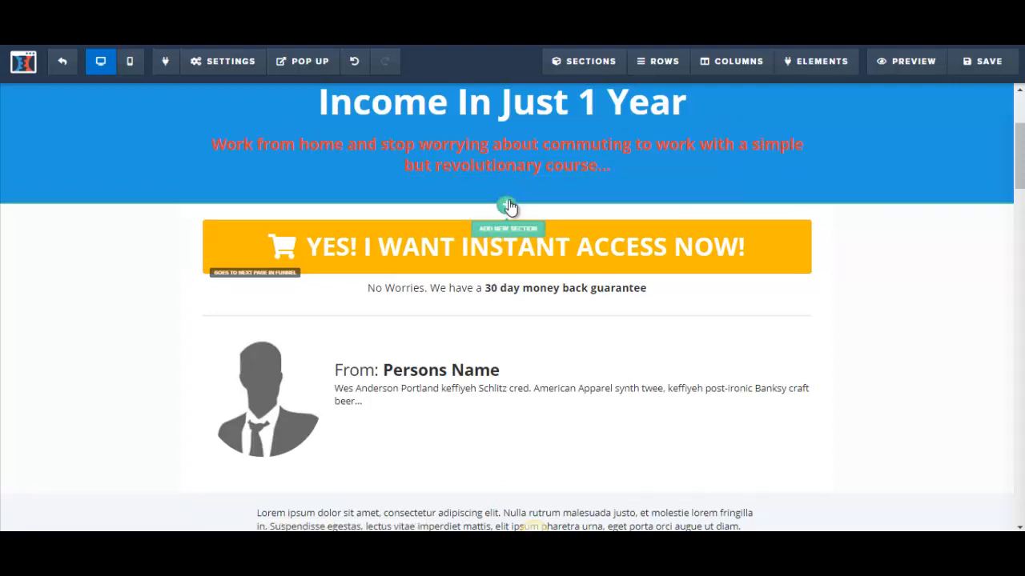
pyautogui.click(506, 206)
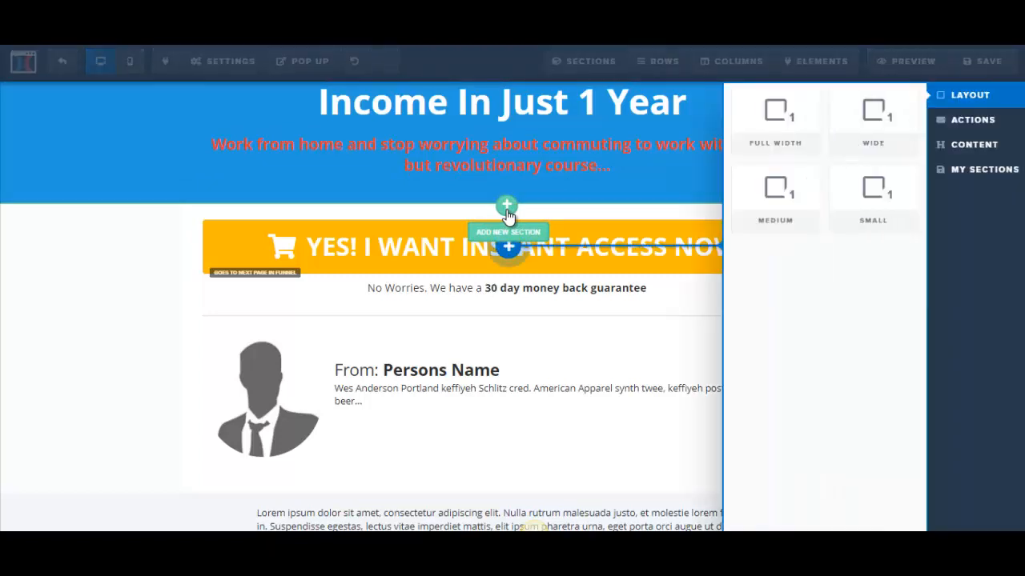
pyautogui.click(790, 127)
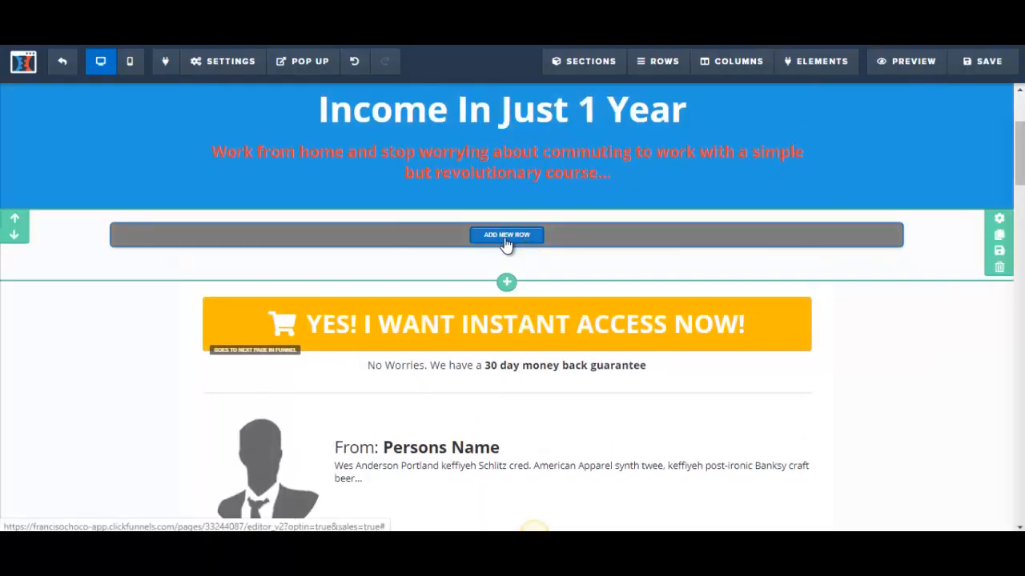
pyautogui.click(505, 235)
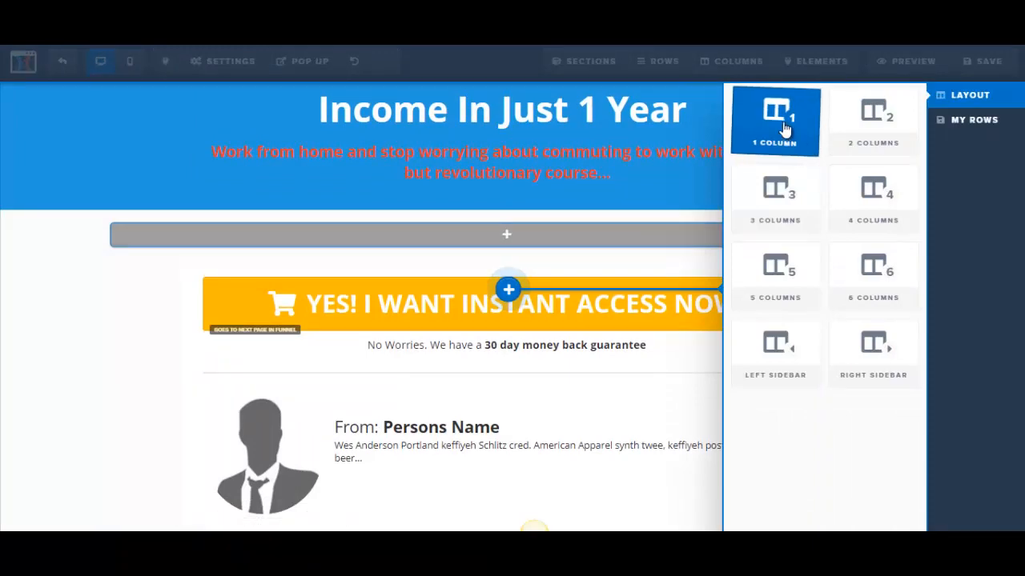
pyautogui.click(783, 126)
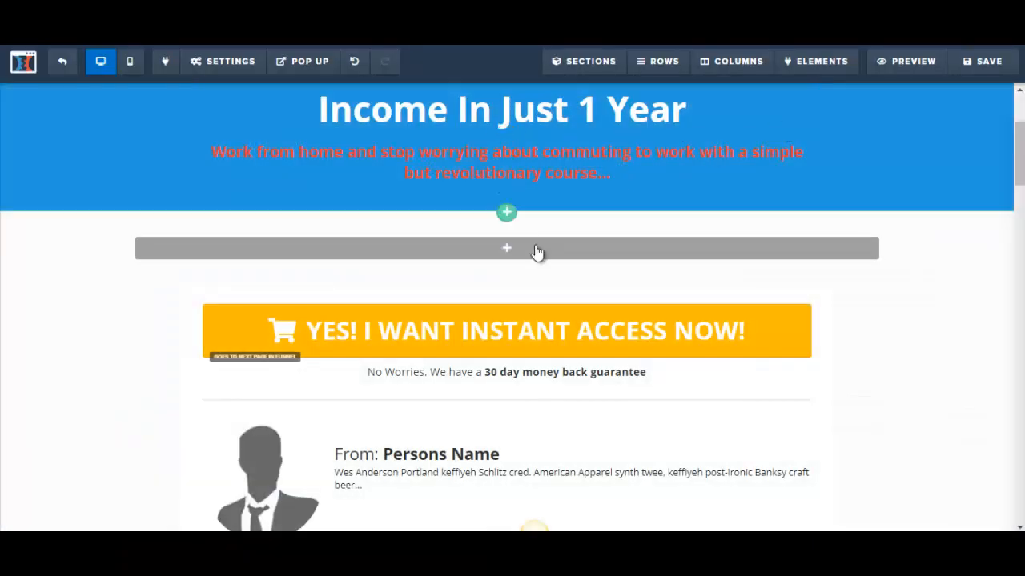
# Insert a paragraph element into the new one-column row above the order button.
pyautogui.moveTo(520, 254)
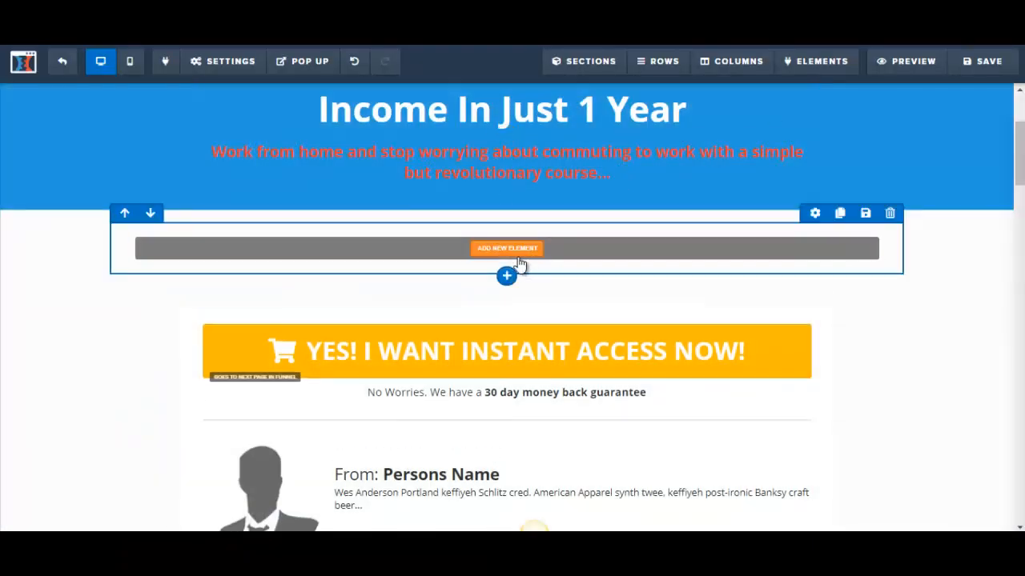
pyautogui.click(507, 249)
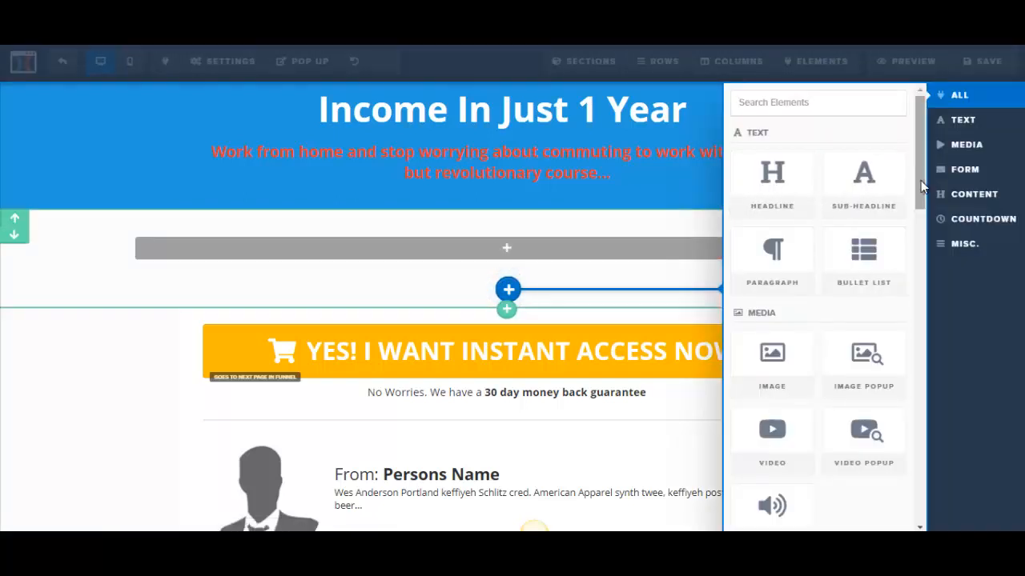
pyautogui.scroll(-1, 920, 180)
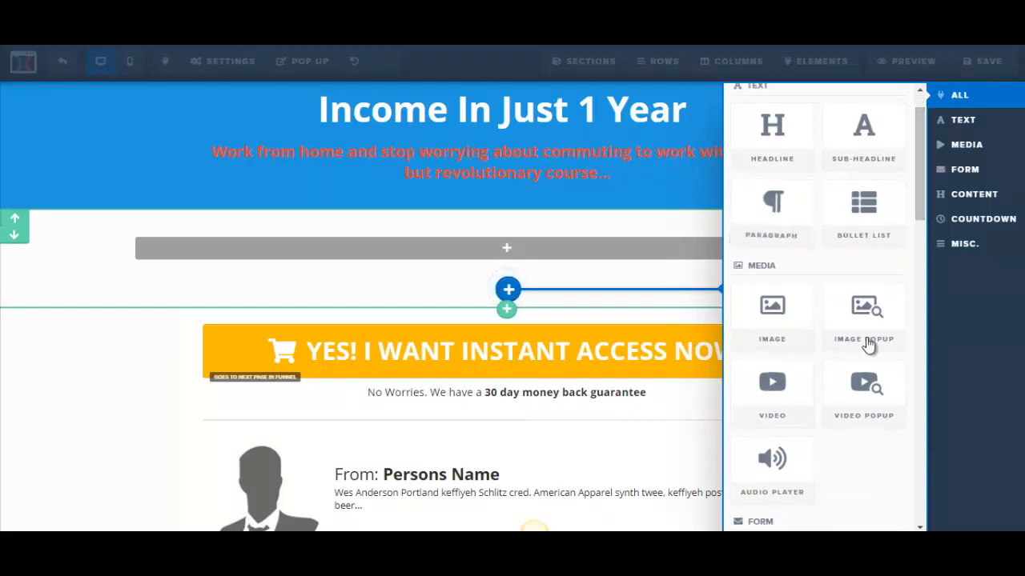
pyautogui.moveTo(922, 203)
pyautogui.mouseDown()
pyautogui.moveTo(925, 299)
pyautogui.moveTo(916, 187)
pyautogui.mouseUp()
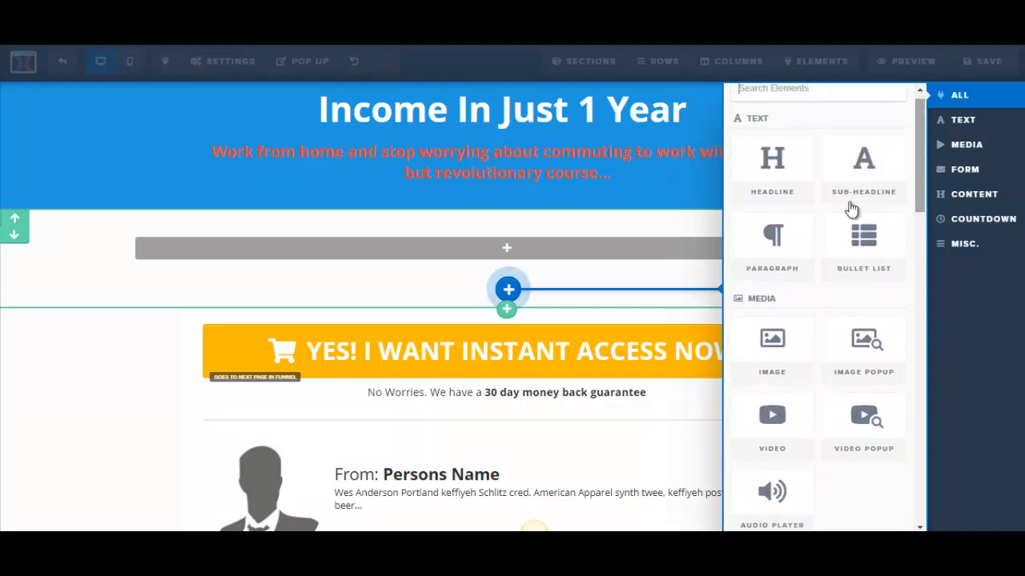
pyautogui.click(778, 243)
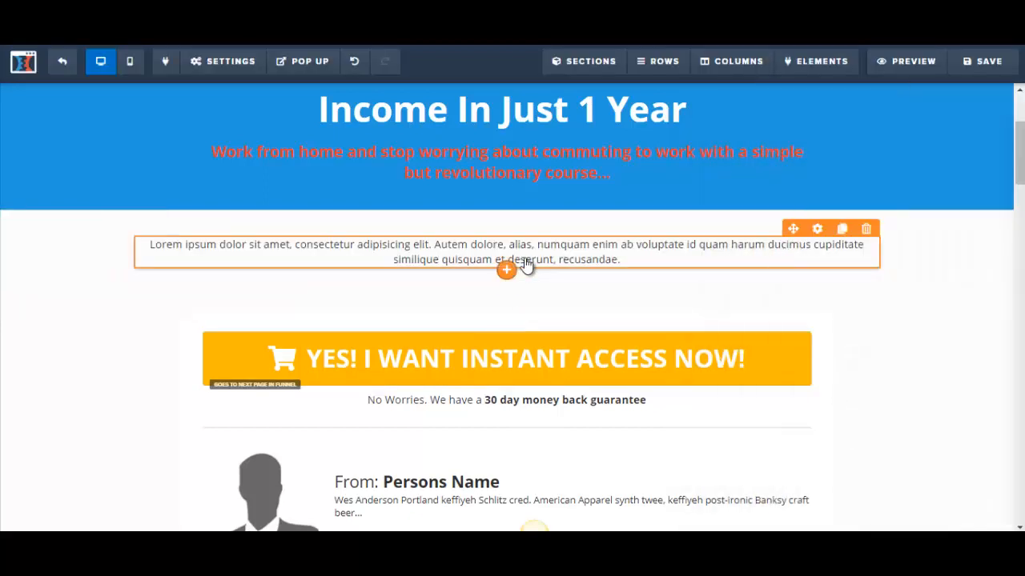
# Switch to the Word sales letter and copy the text from "Trying to end your struggle" through "Maybe you have:".
pyautogui.moveTo(246, 545)
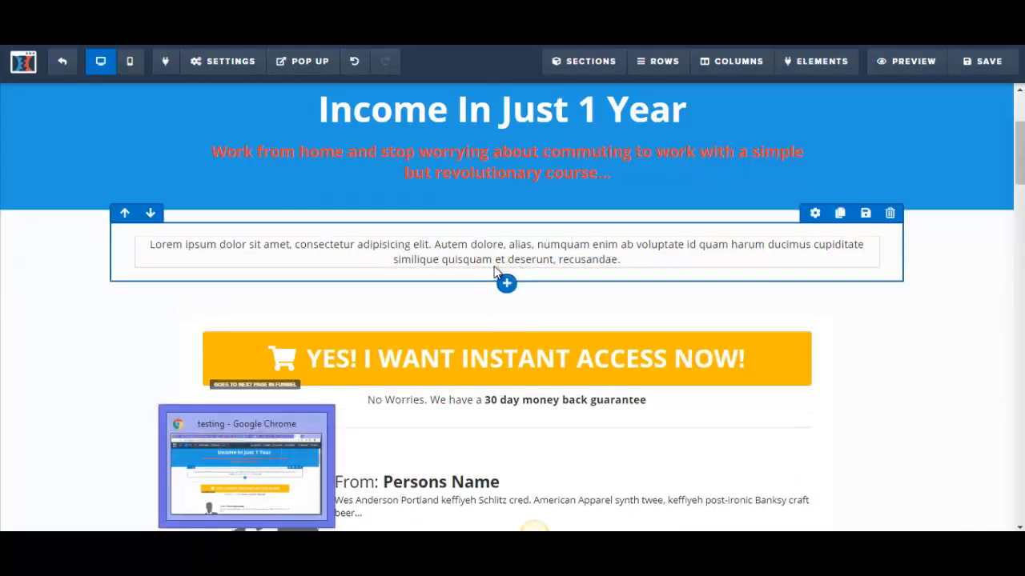
pyautogui.click(282, 545)
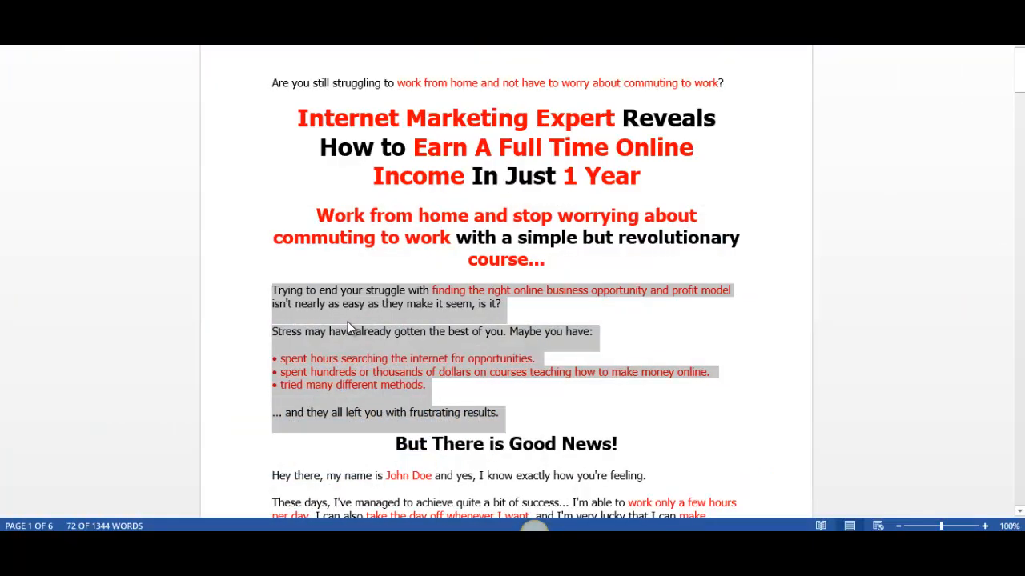
pyautogui.click(326, 319)
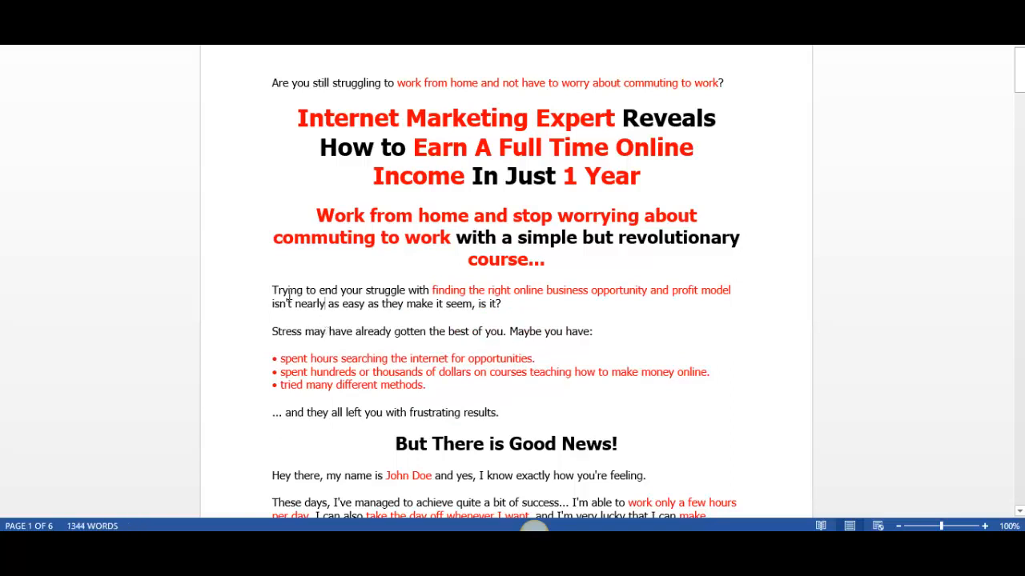
pyautogui.moveTo(273, 290); pyautogui.dragTo(595, 332)
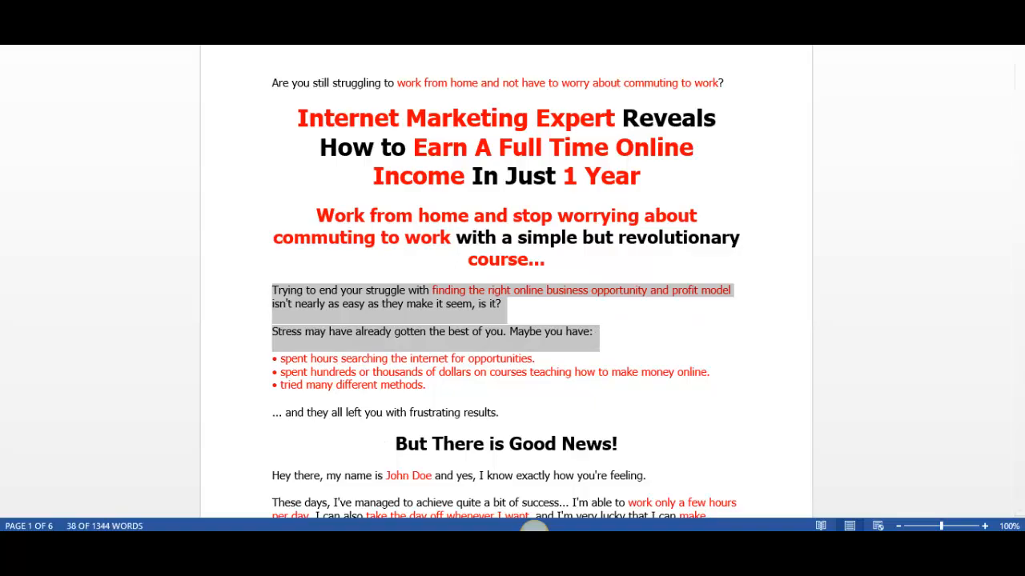
# Return to ClickFunnels and replace the new paragraph's placeholder text with the copied opening text.
pyautogui.click(338, 480)
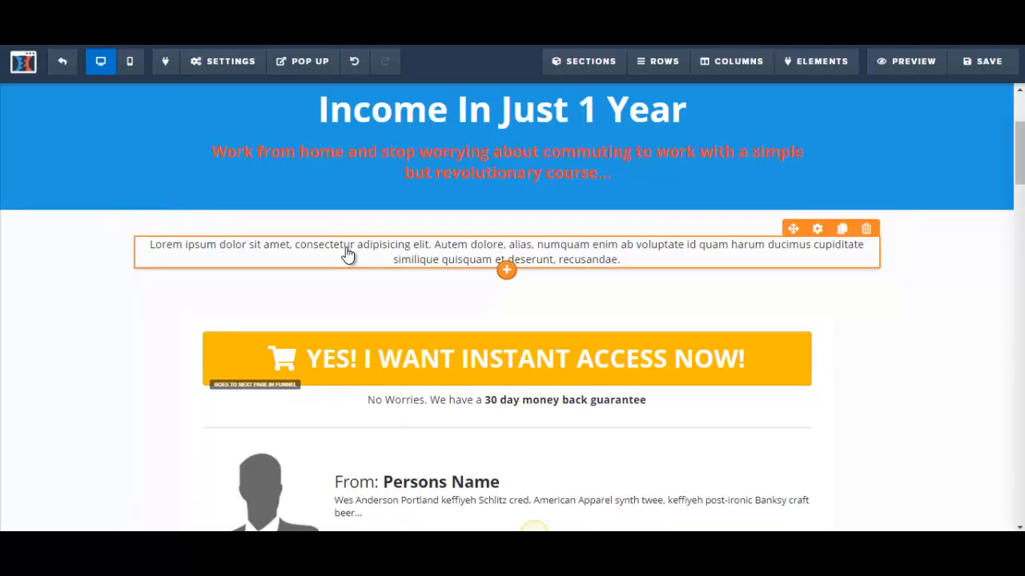
pyautogui.click(347, 251)
pyautogui.moveTo(149, 245); pyautogui.dragTo(650, 265)
pyautogui.hotkey('ctrl', 'v')
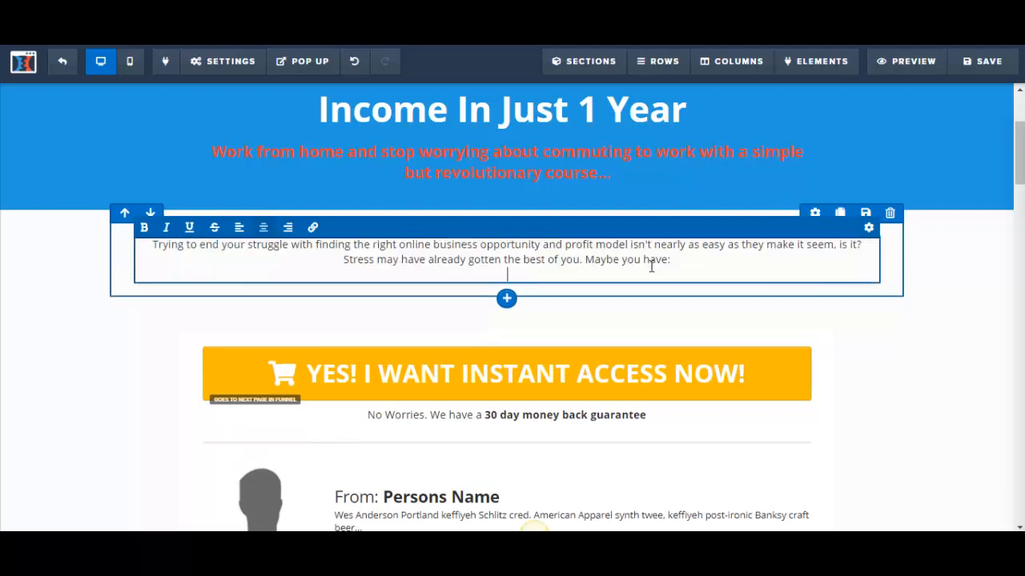
# Left-align the pasted opening paragraph and set its font size to 22.
pyautogui.doubleClick(159, 244)
pyautogui.keyDown('shift'); pyautogui.click(693, 263); pyautogui.keyUp('shift')
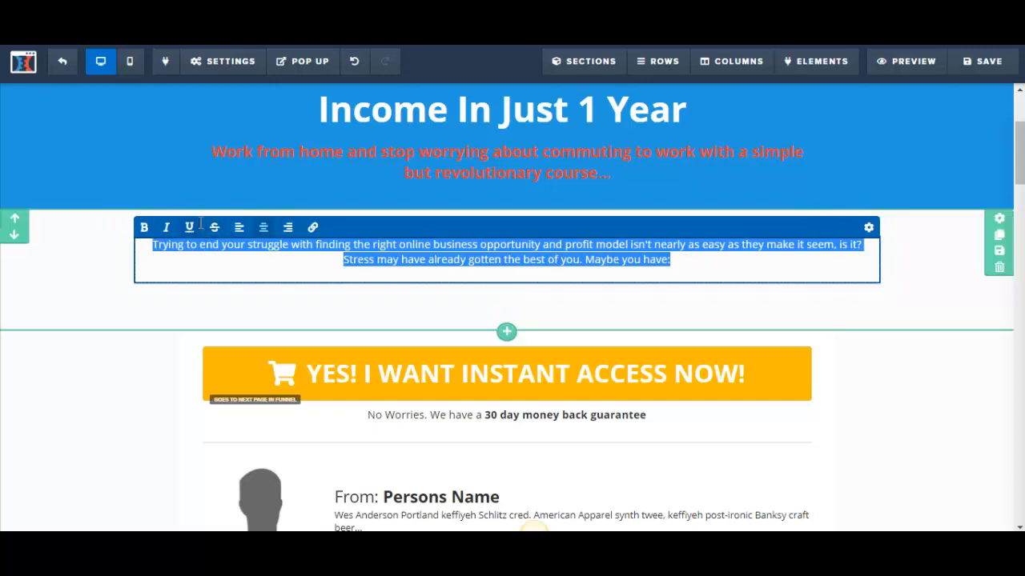
pyautogui.click(239, 228)
pyautogui.click(895, 237)
pyautogui.click(875, 238)
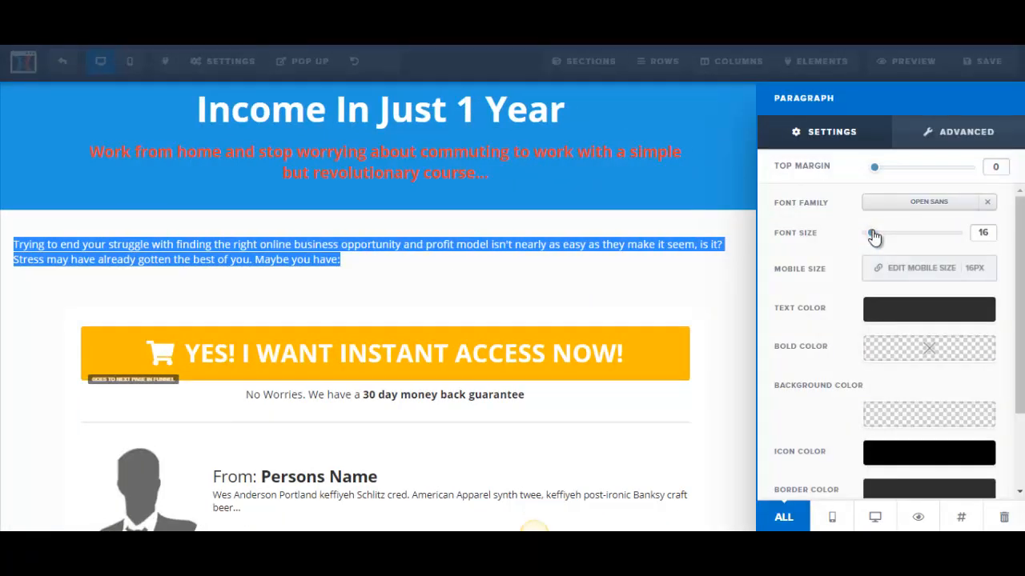
pyautogui.moveTo(874, 242); pyautogui.dragTo(882, 242)
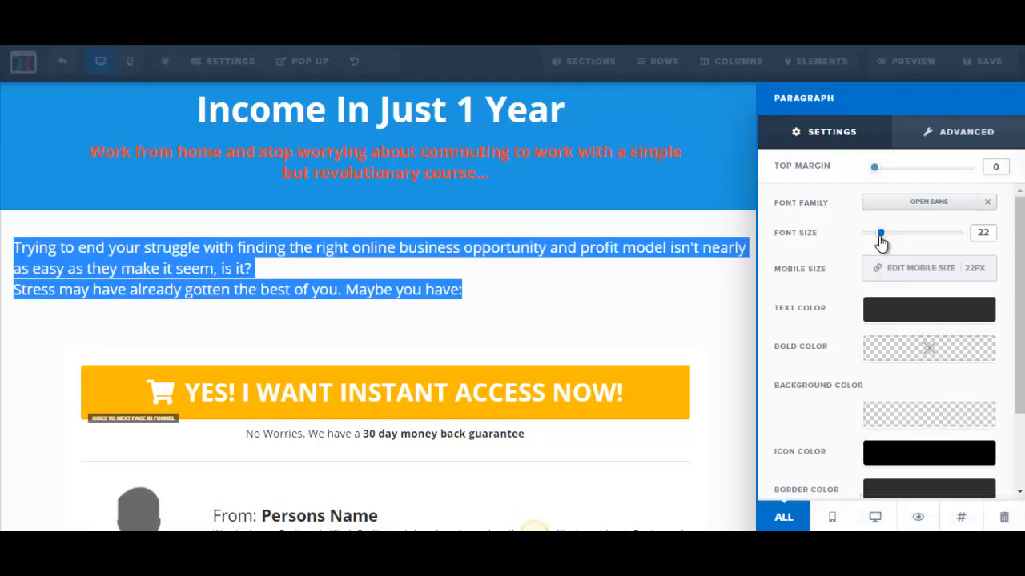
pyautogui.click(412, 274)
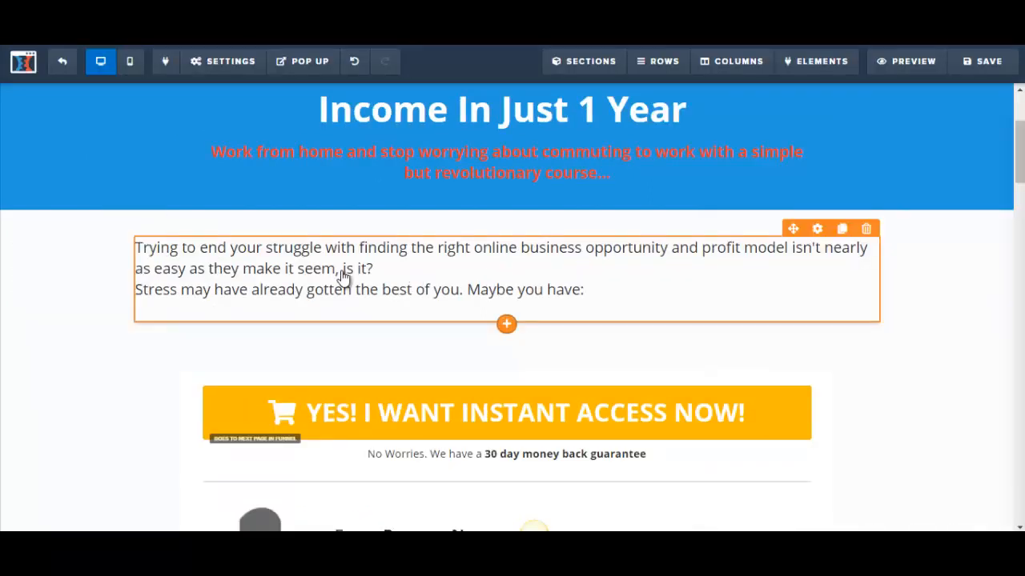
# Insert a blank line between "is it?" and the sentence beginning "Stress may have already gotten".
pyautogui.click(405, 264)
pyautogui.press('Return')
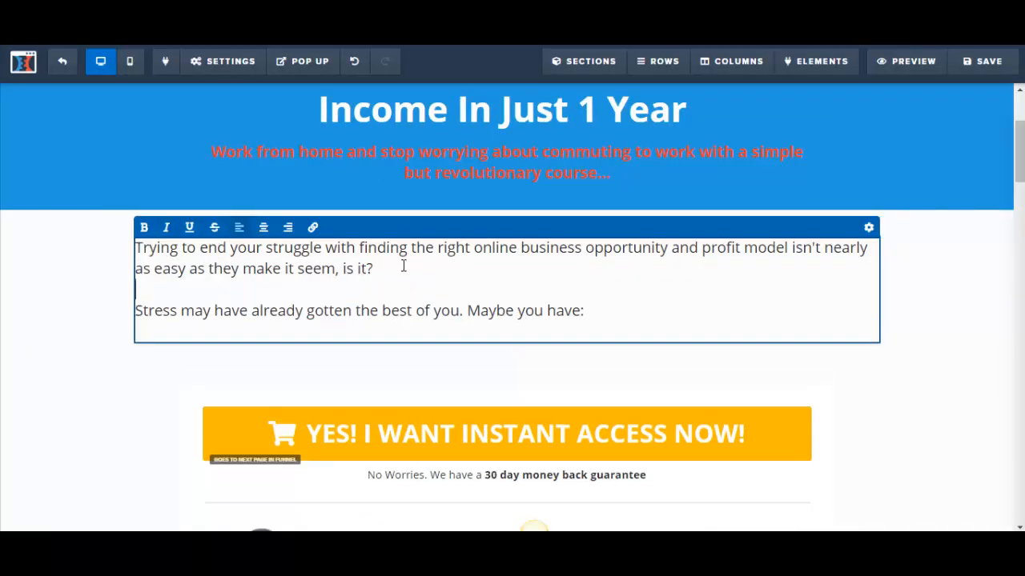
pyautogui.click(955, 316)
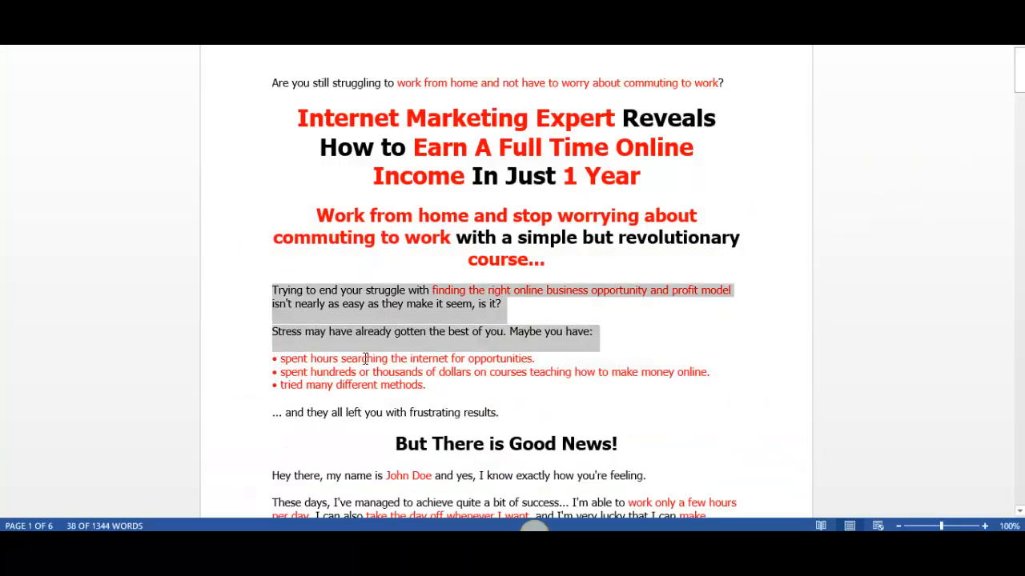
# Add a bullet list element directly below the opening paragraph.
pyautogui.click(314, 358)
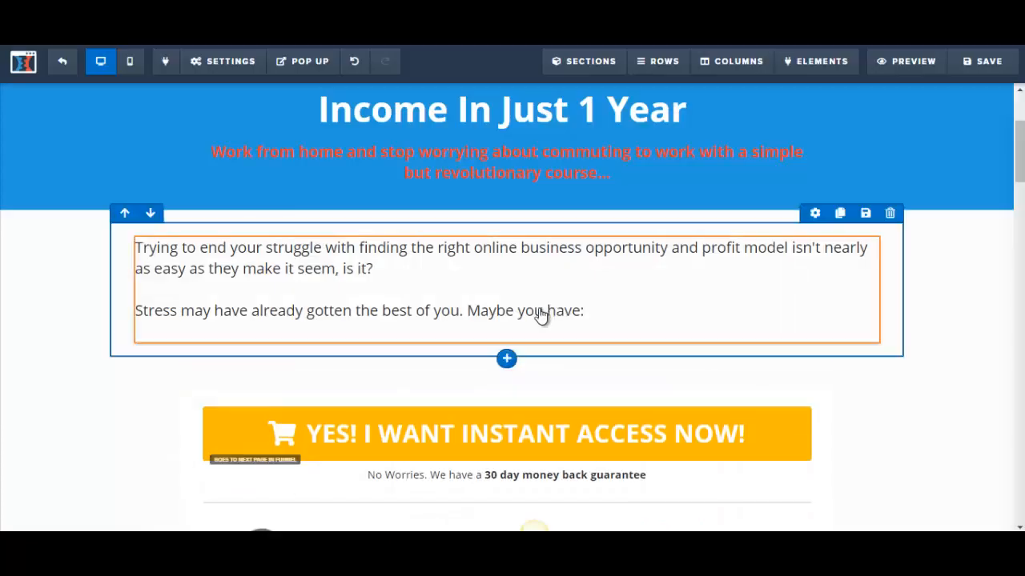
pyautogui.click(506, 347)
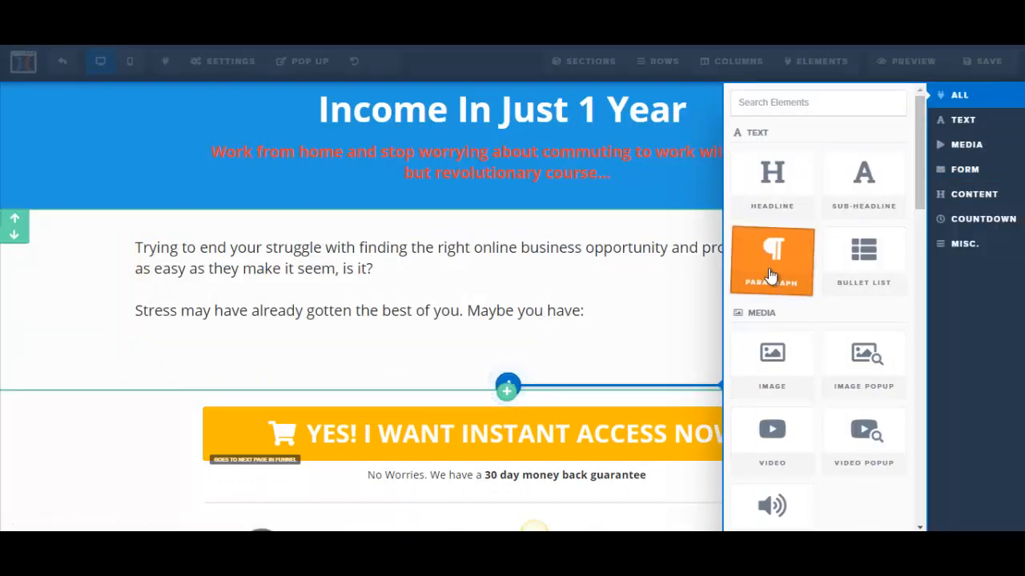
pyautogui.click(839, 275)
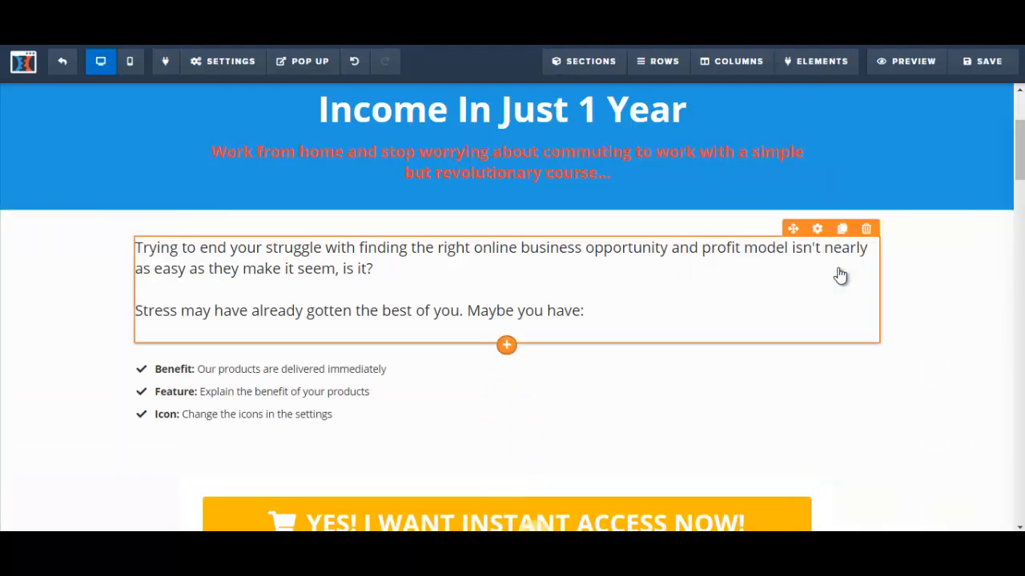
# Switch to the Word sales letter and copy the three bullet lines from "spent hours searching" through "tried many different methods.".
pyautogui.click(232, 374)
pyautogui.click(255, 544)
pyautogui.click(318, 363)
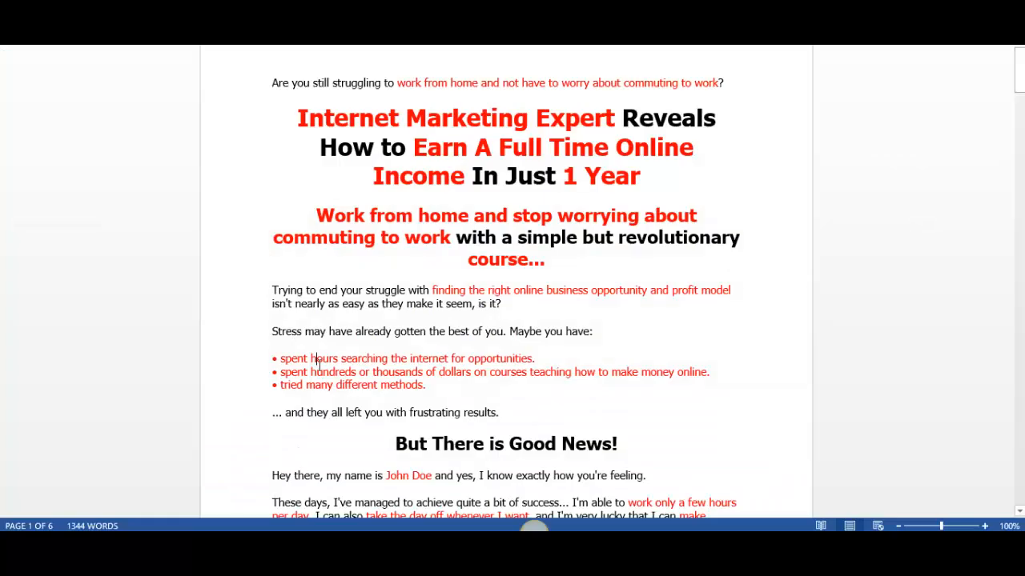
pyautogui.moveTo(281, 362); pyautogui.dragTo(535, 388)
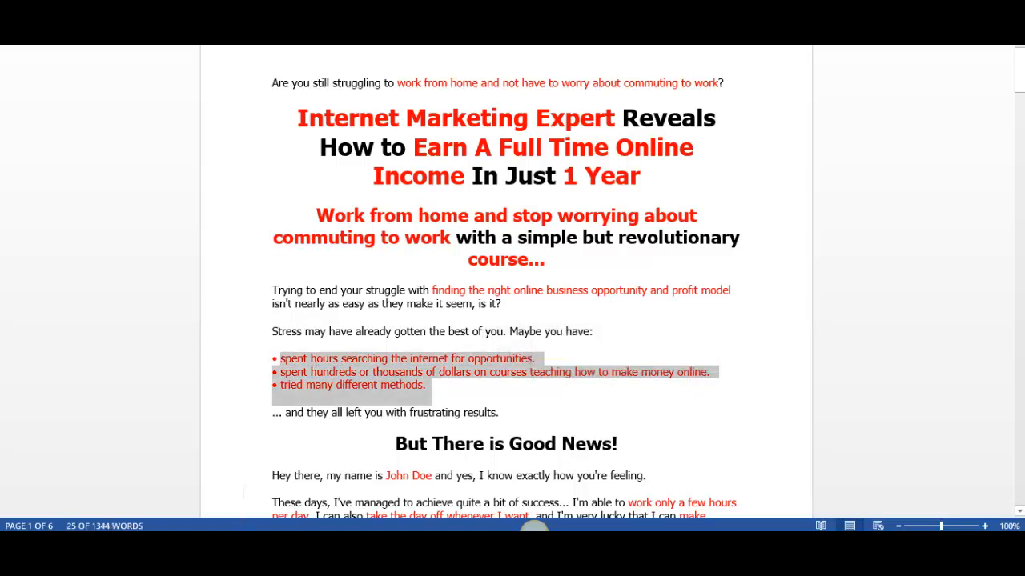
# Return to ClickFunnels and replace the bullet list's three placeholder items with the copied bullet text.
pyautogui.click(265, 546)
pyautogui.click(223, 392)
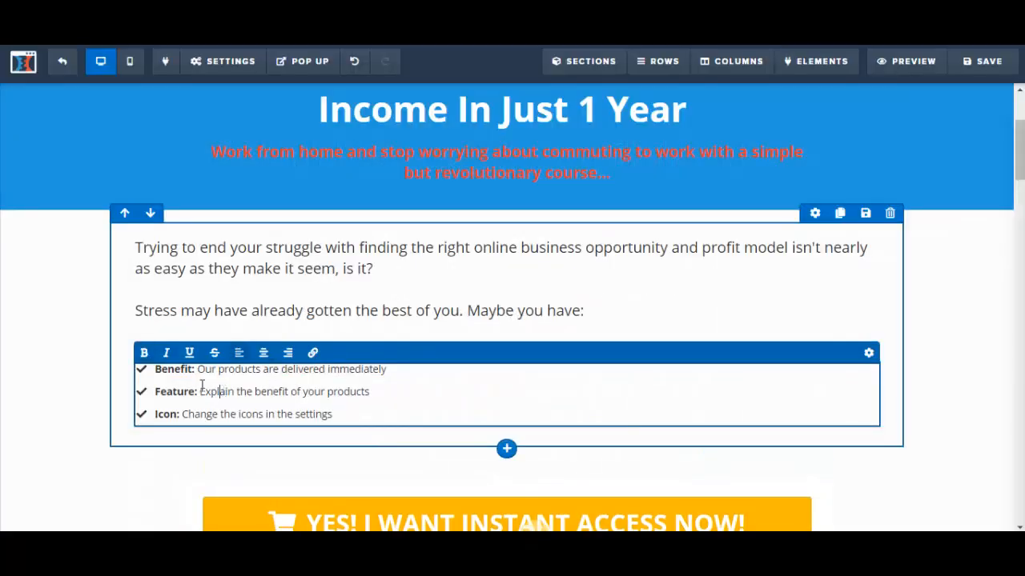
pyautogui.moveTo(156, 370); pyautogui.dragTo(365, 415)
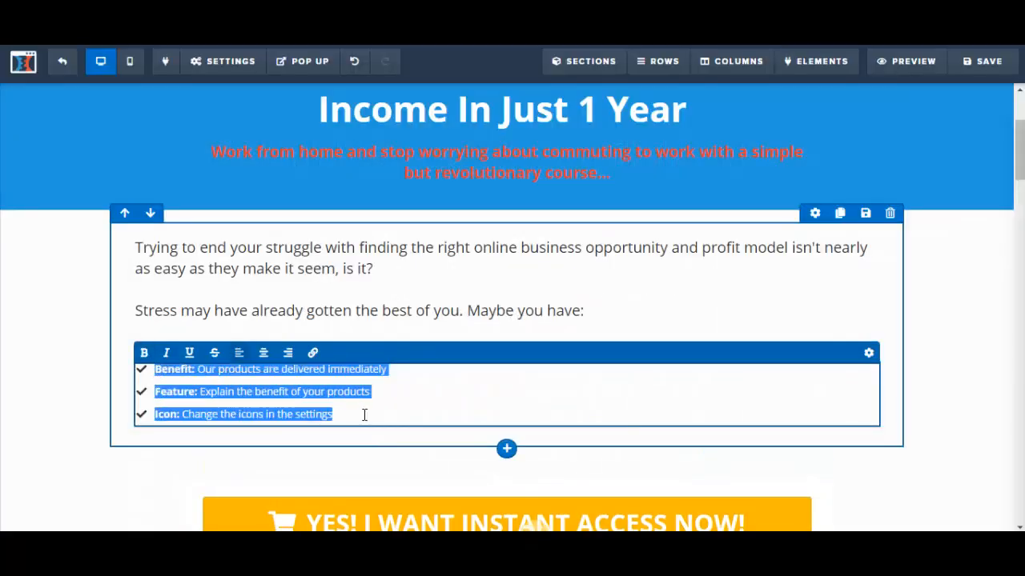
pyautogui.write('spent hours searching the internet for opportunities. • spent hundreds or thousands of dollars on courses teaching how to make money online. • tried many different methods.')
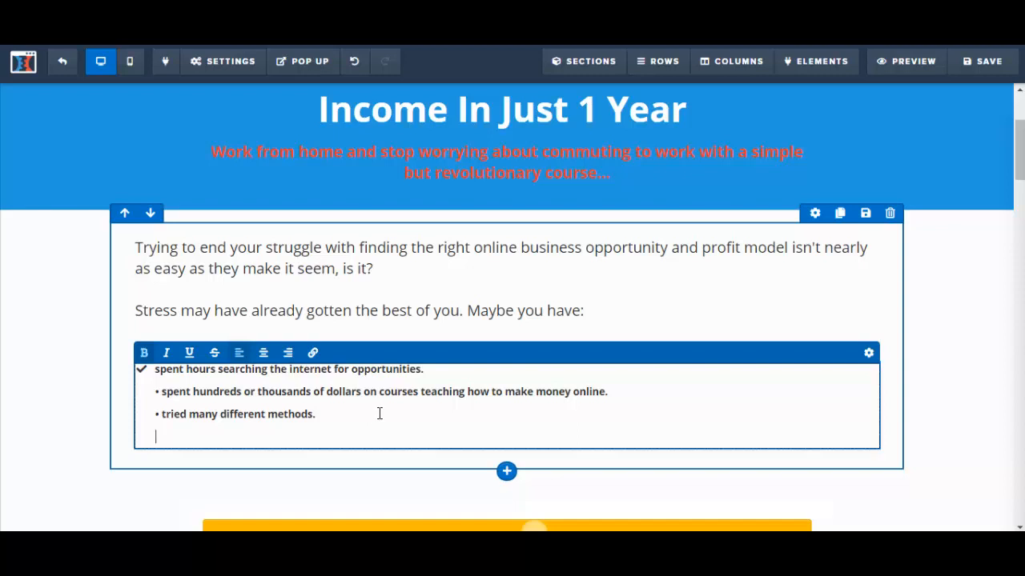
# Undo the pasted bullet text and add a fresh bullet list element directly below the opening paragraph.
pyautogui.click(356, 62)
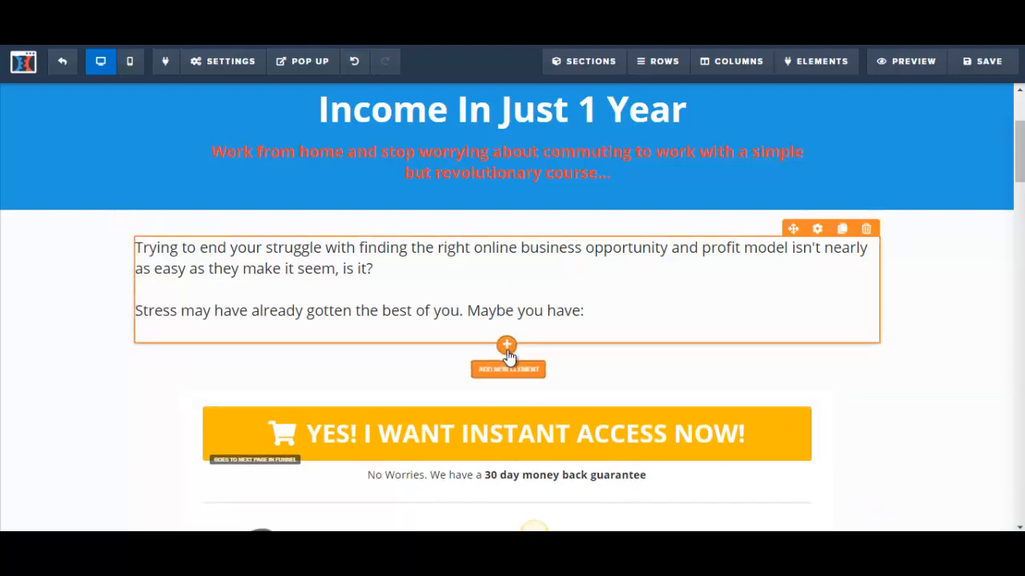
pyautogui.click(507, 347)
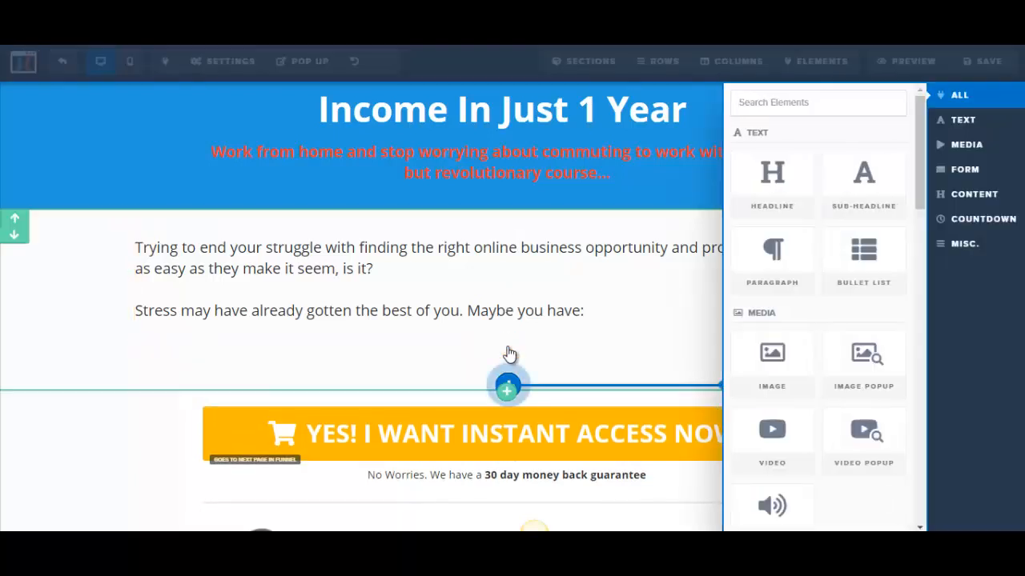
pyautogui.click(878, 277)
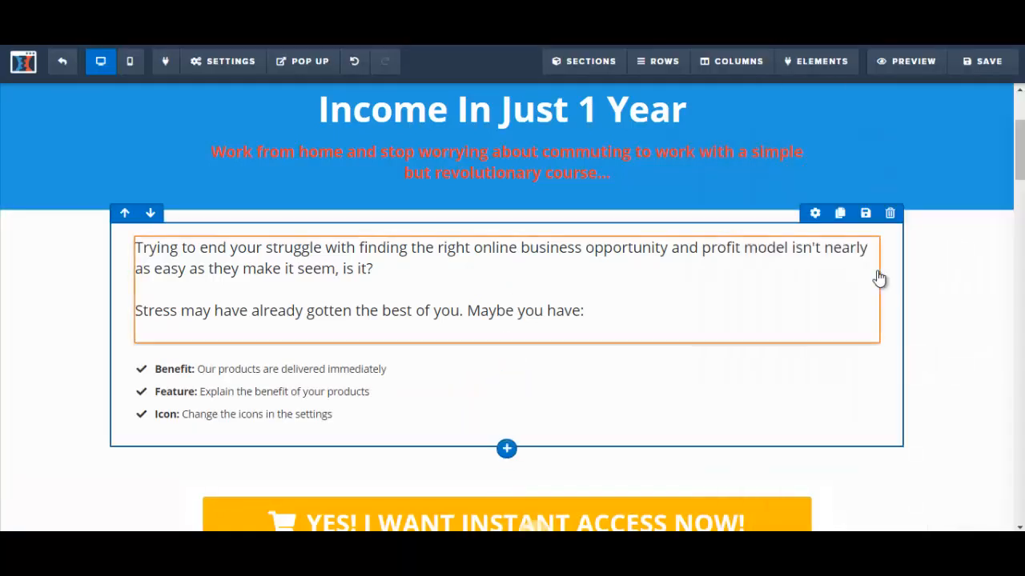
# Switch to Word, copy only "spent hours searching the internet for opportunities.", and replace the first ClickFunnels bullet's placeholder with it.
pyautogui.hotkey('alt', 'Tab')
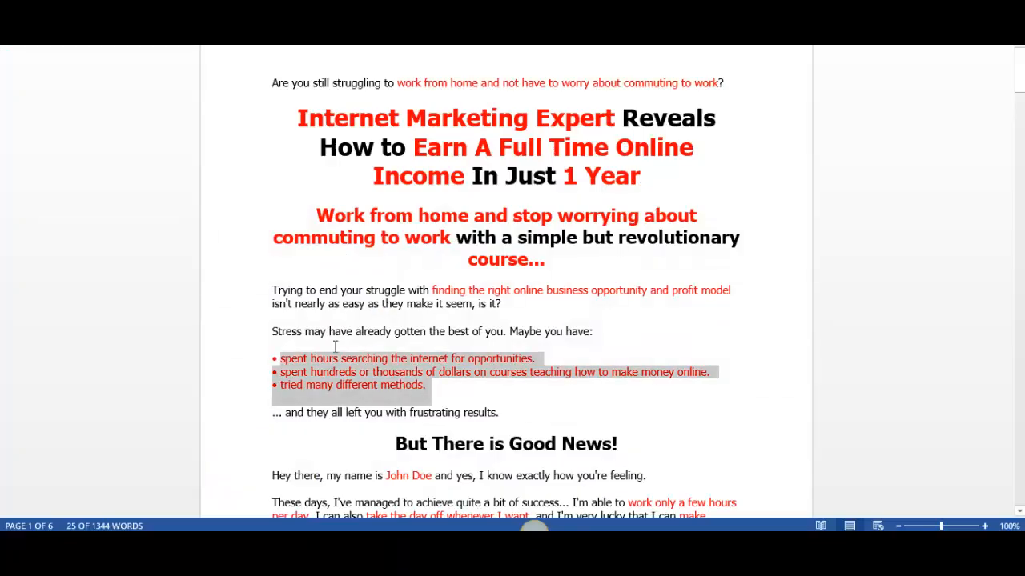
pyautogui.click(291, 373)
pyautogui.moveTo(282, 362); pyautogui.dragTo(503, 361)
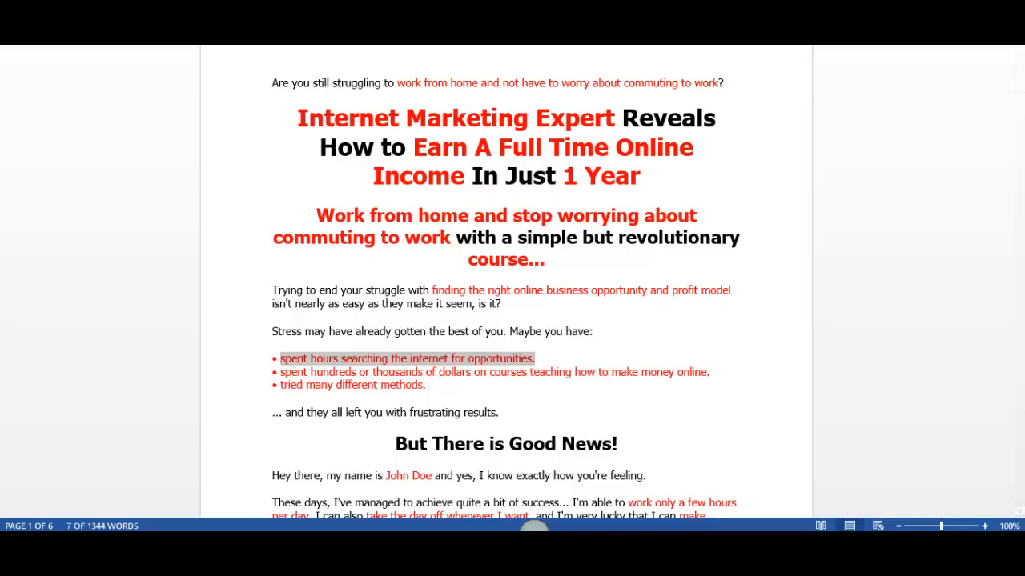
pyautogui.hotkey('alt', 'Tab')
pyautogui.click(175, 398)
pyautogui.click(169, 394)
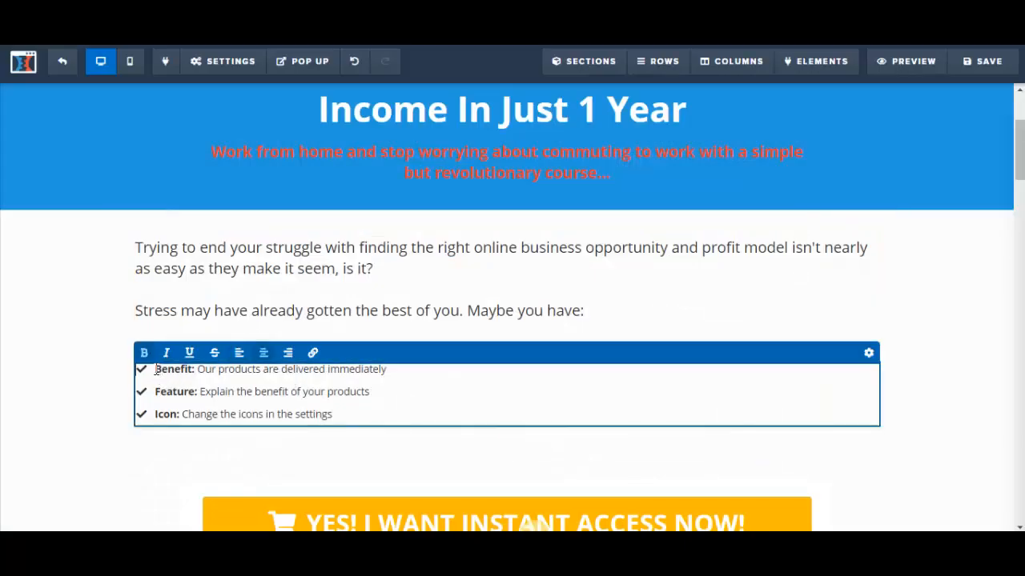
pyautogui.moveTo(170, 392); pyautogui.dragTo(389, 376)
pyautogui.write('spent hours searching the internet for opportunities.')
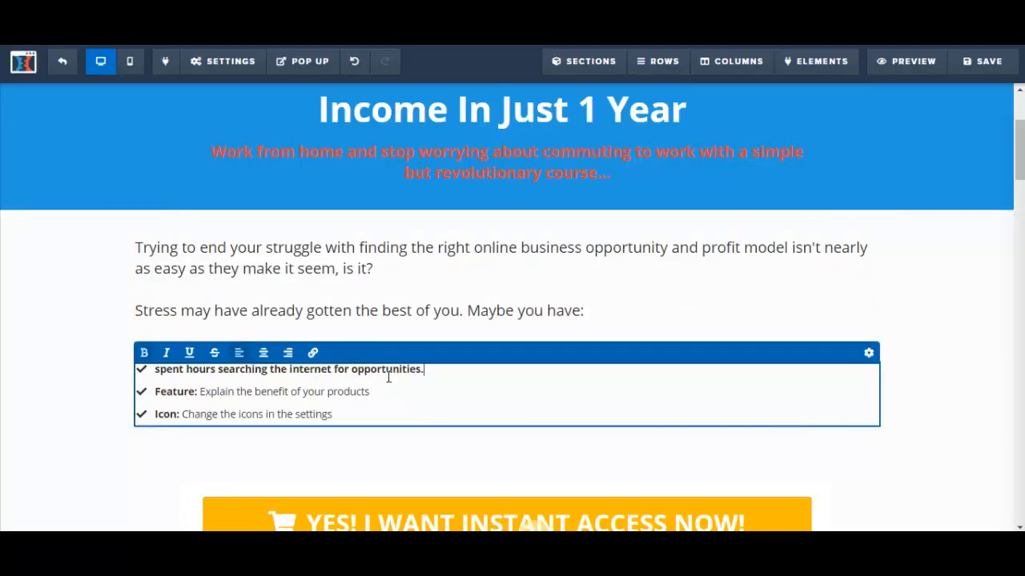
# Replace the second placeholder bullet with the Word line "spent hundreds or thousands of dollars on courses teaching how to make money online.".
pyautogui.hotkey('alt', 'Tab')
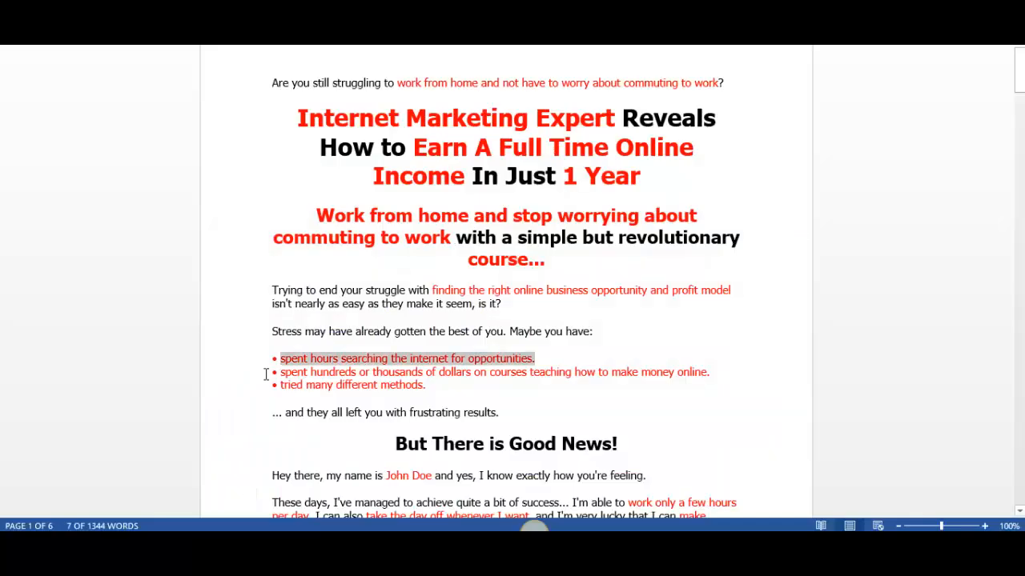
pyautogui.click(283, 374)
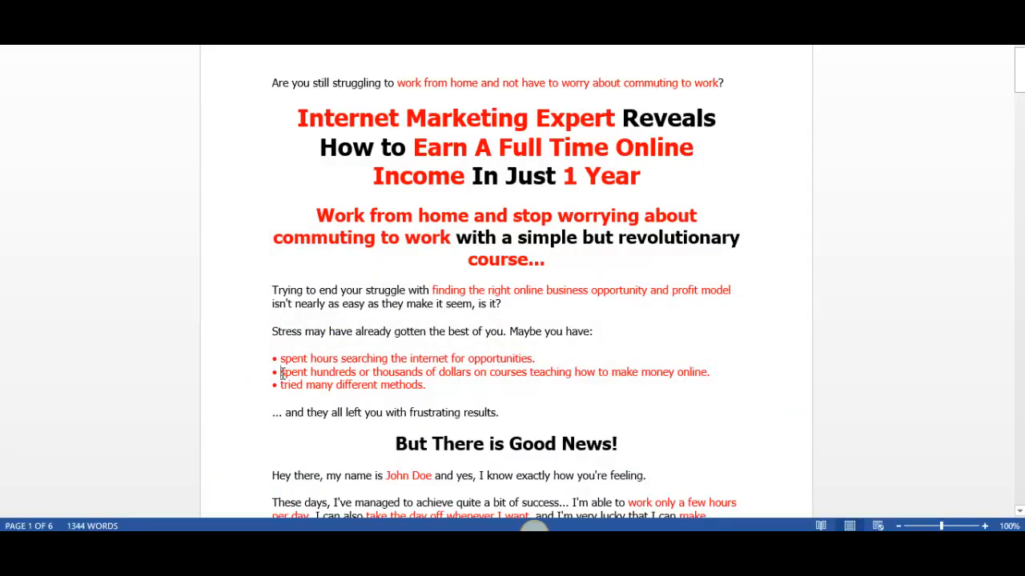
pyautogui.moveTo(282, 374); pyautogui.dragTo(709, 372)
pyautogui.hotkey('ctrl', 'c')
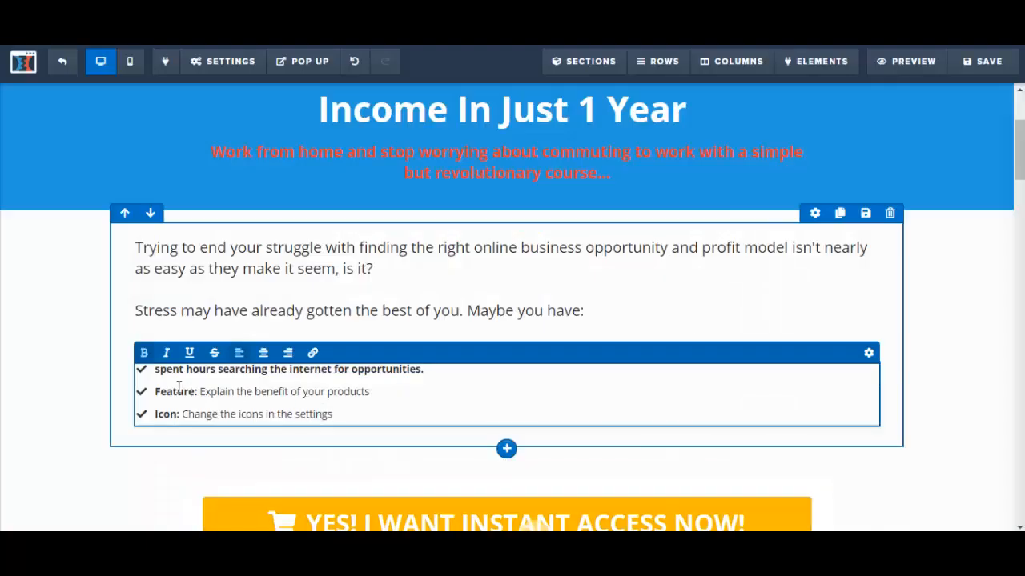
pyautogui.moveTo(158, 391); pyautogui.dragTo(370, 394)
pyautogui.hotkey('ctrl', 'v')
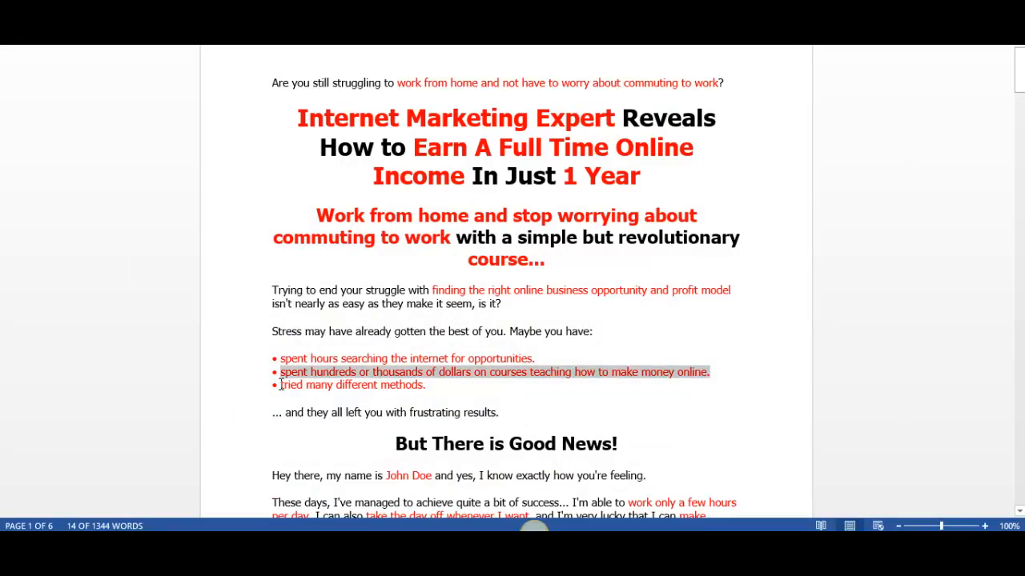
# Replace the third placeholder bullet with the Word line "tried many different methods." and open the bullet list's settings.
pyautogui.moveTo(280, 385); pyautogui.dragTo(428, 386)
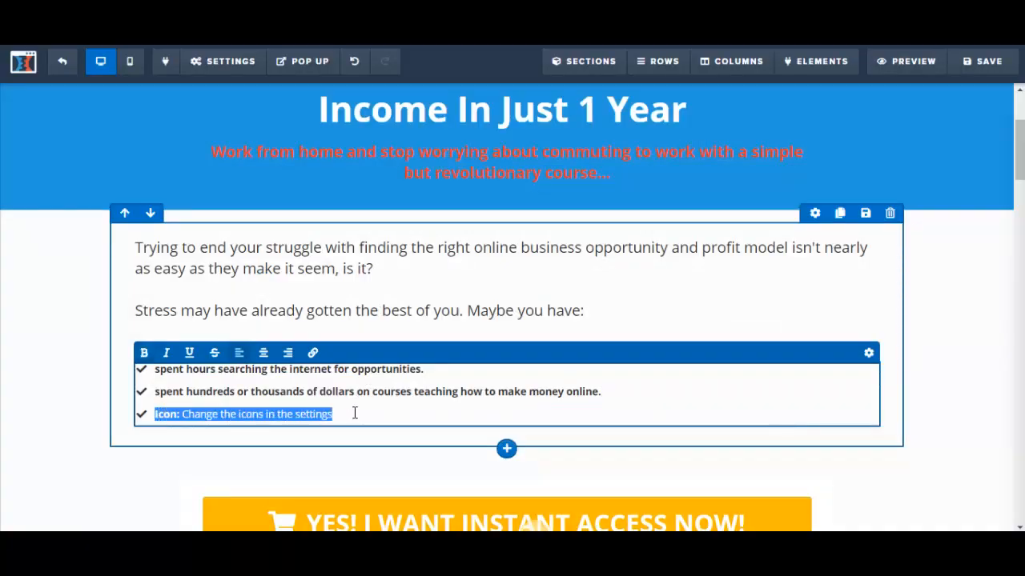
pyautogui.write('tried many different methods.')
pyautogui.hotkey('ctrl', 'a')
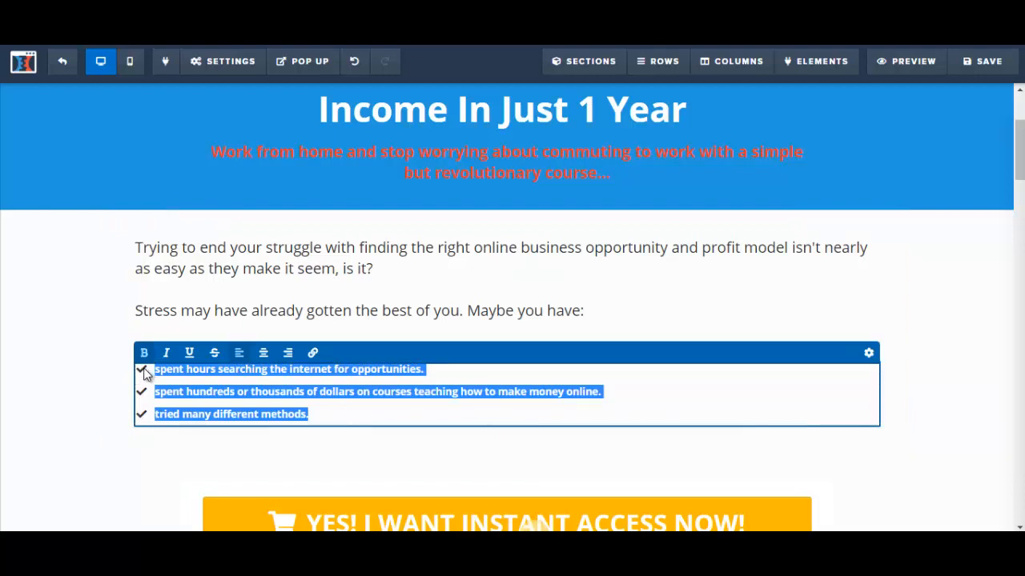
pyautogui.click(869, 354)
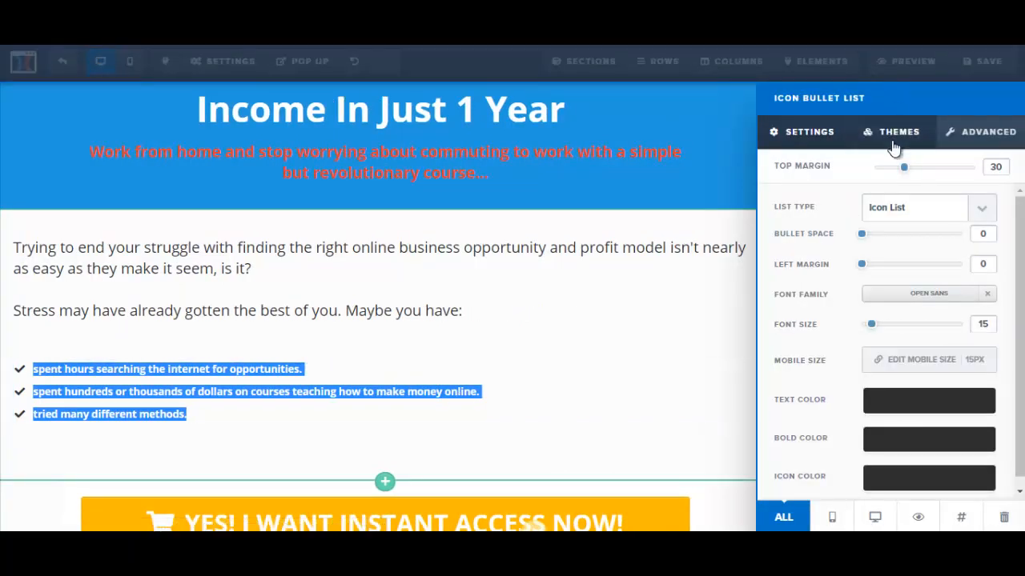
# Try the Ordered List type on the bullet list and restore it to Icon List.
pyautogui.click(980, 207)
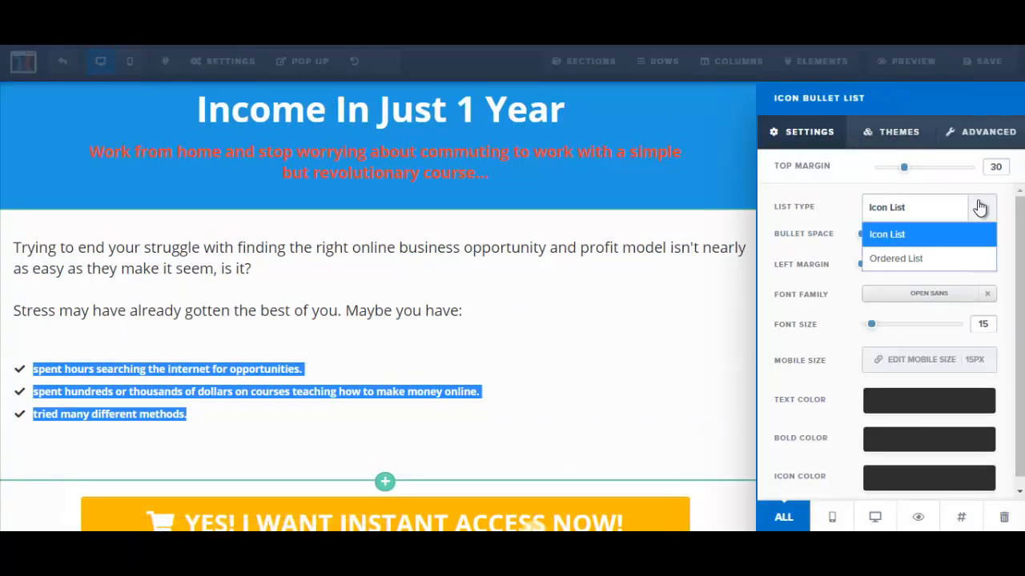
pyautogui.click(935, 258)
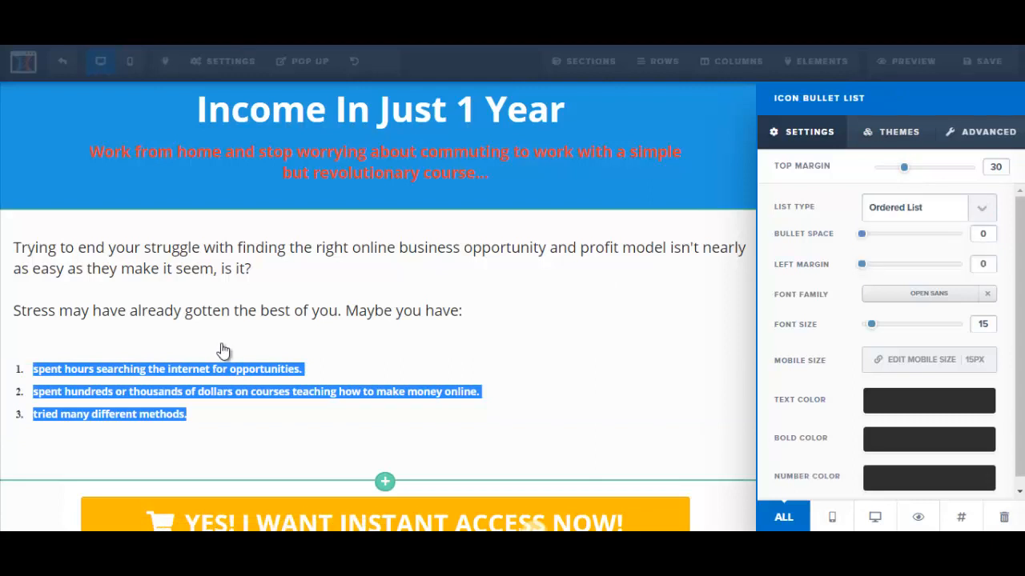
pyautogui.click(981, 212)
pyautogui.click(895, 235)
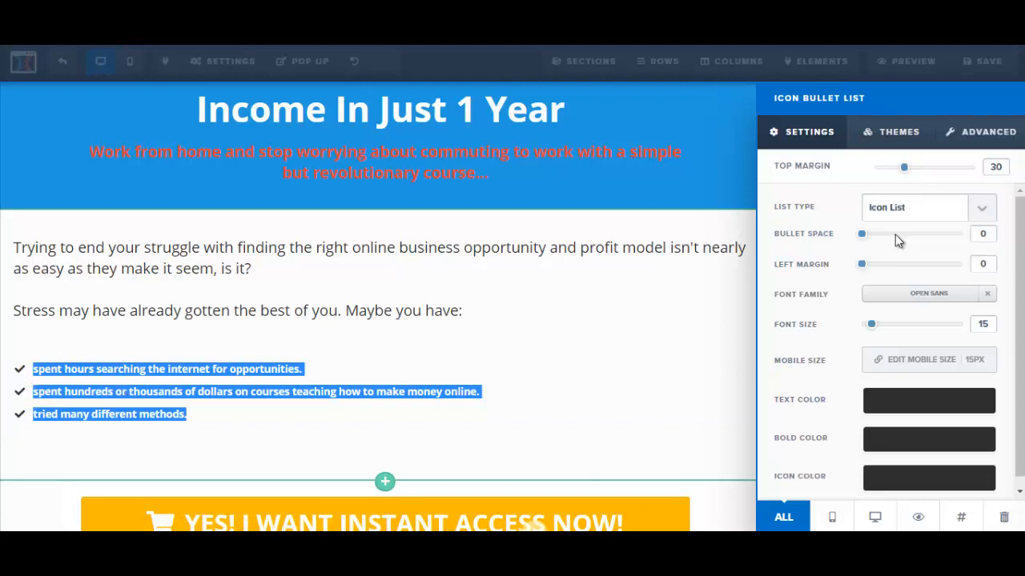
# Apply the theme with white checkmarks in green squares to the bullet list.
pyautogui.click(893, 142)
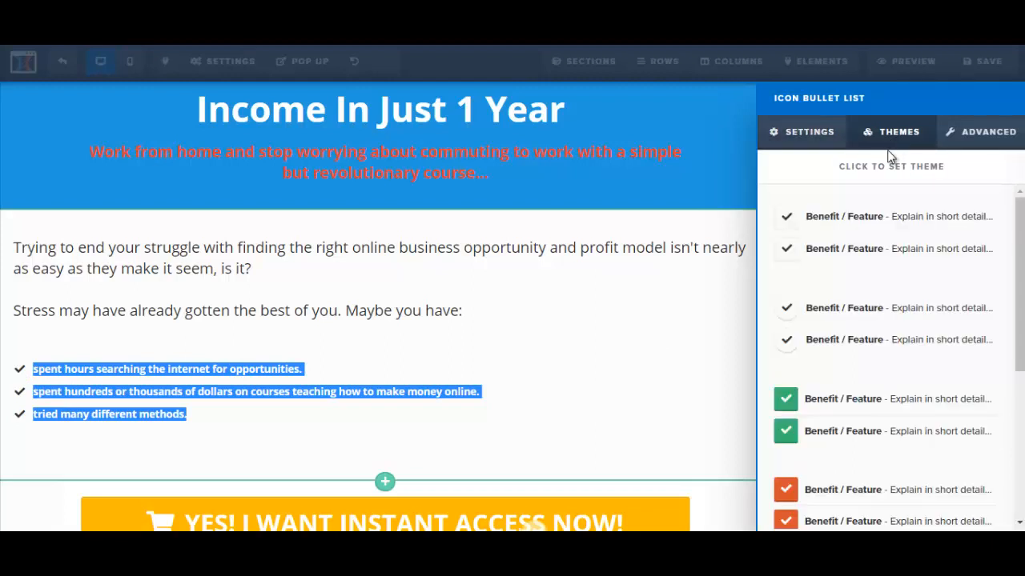
pyautogui.scroll(-1, 1022, 303)
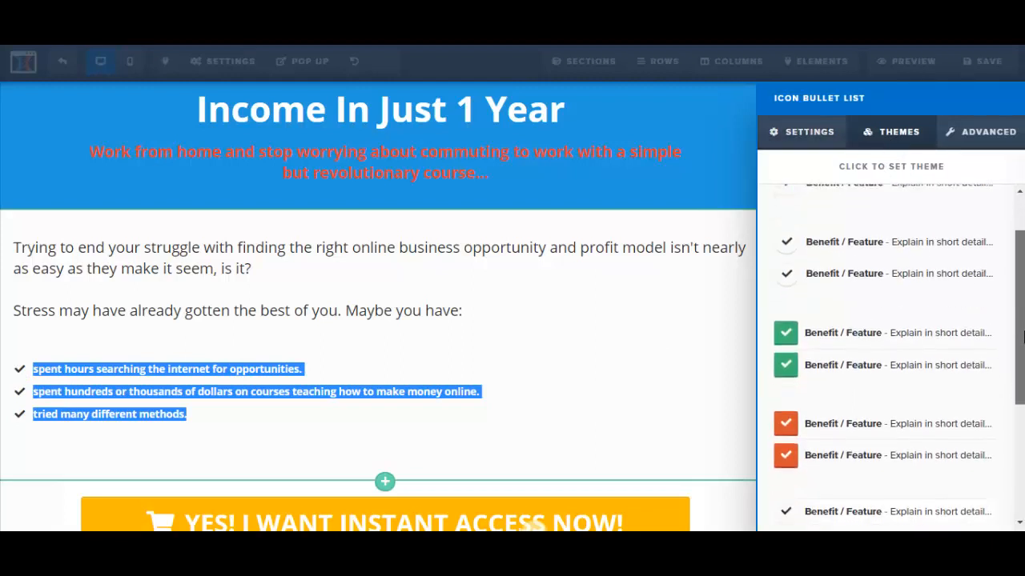
pyautogui.click(790, 330)
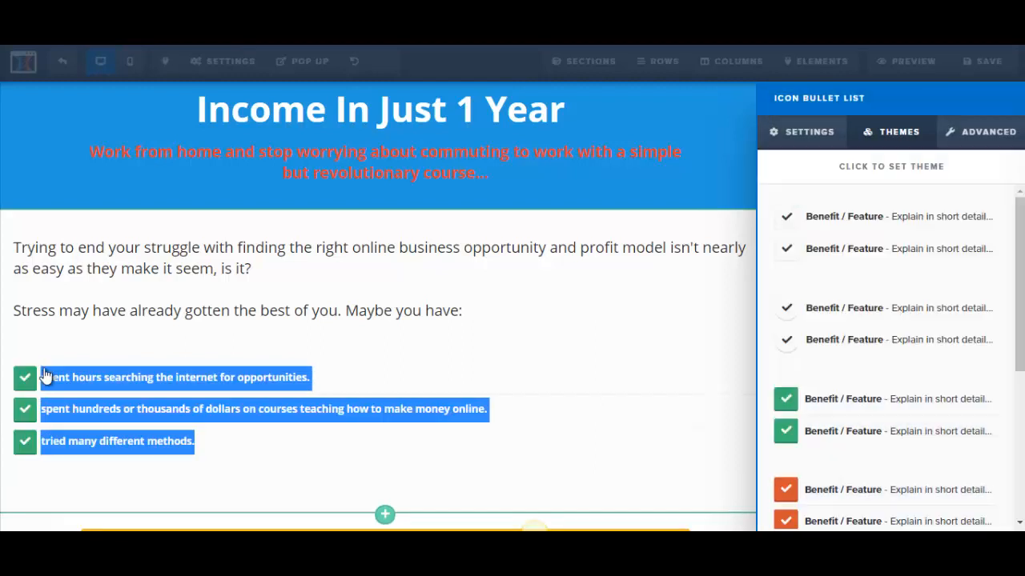
# Examine the bullet list's icon picker and general settings, and close the settings without changing the icons.
pyautogui.click(978, 136)
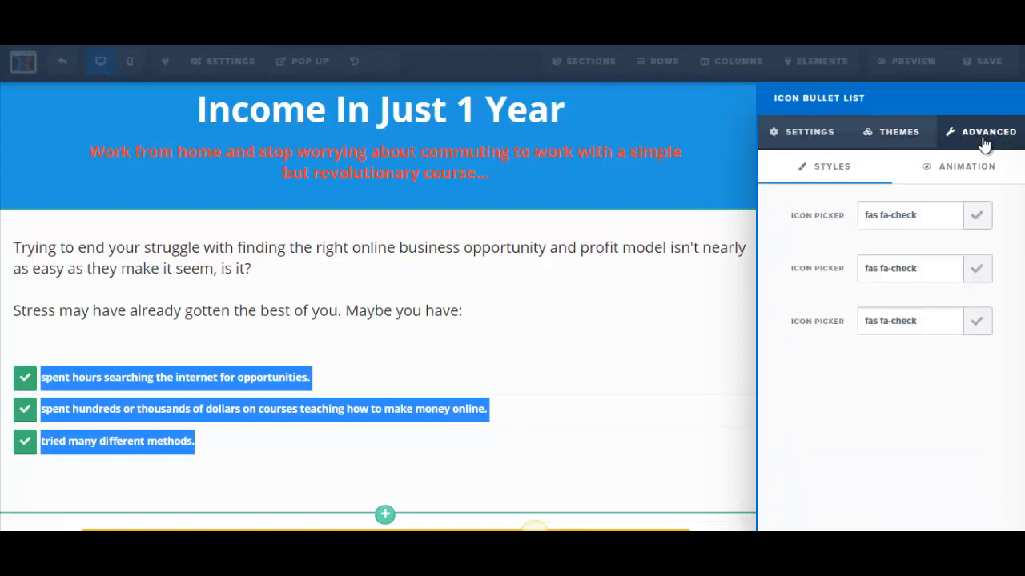
pyautogui.click(978, 214)
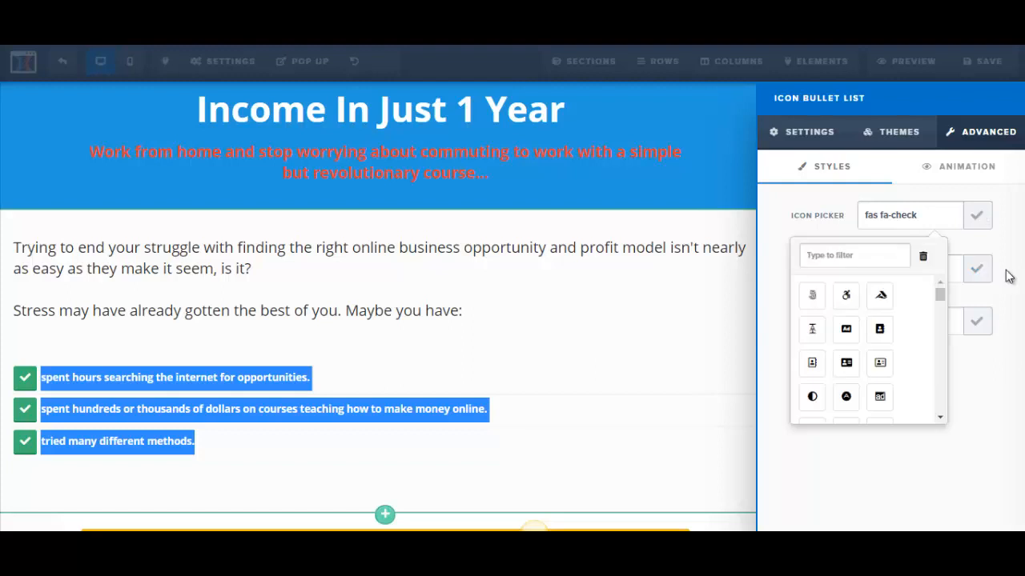
pyautogui.click(1015, 230)
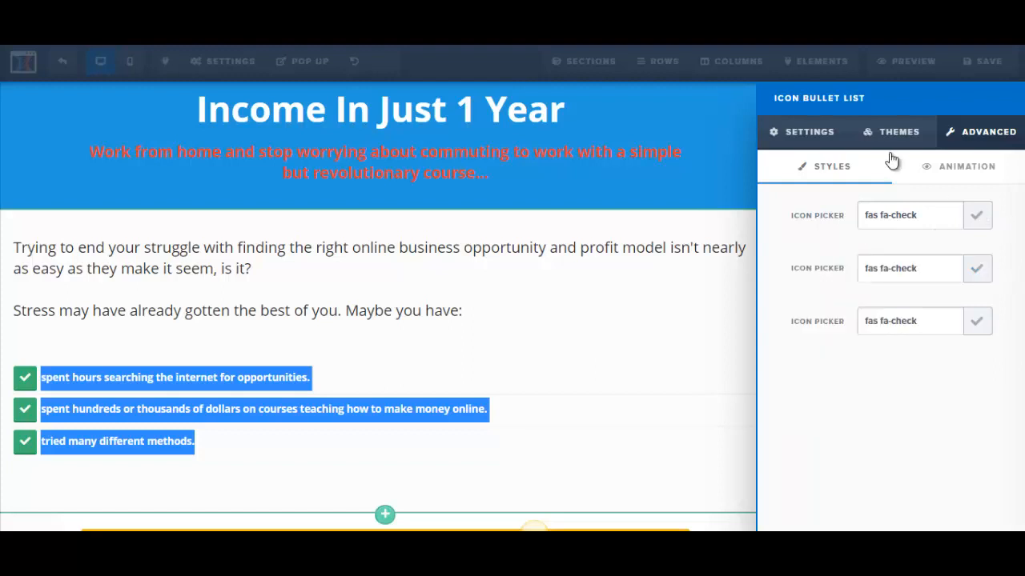
pyautogui.click(803, 134)
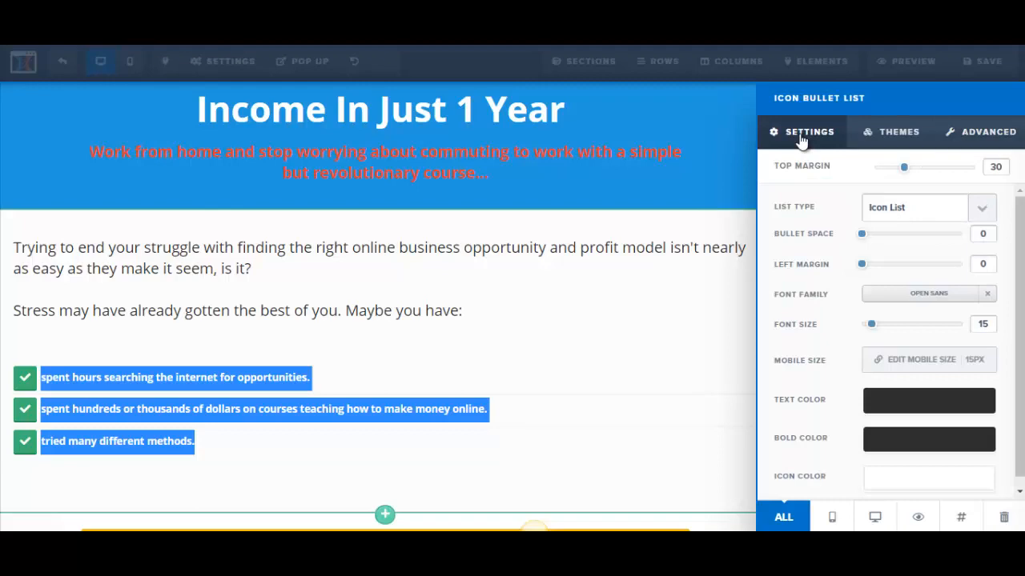
pyautogui.click(334, 289)
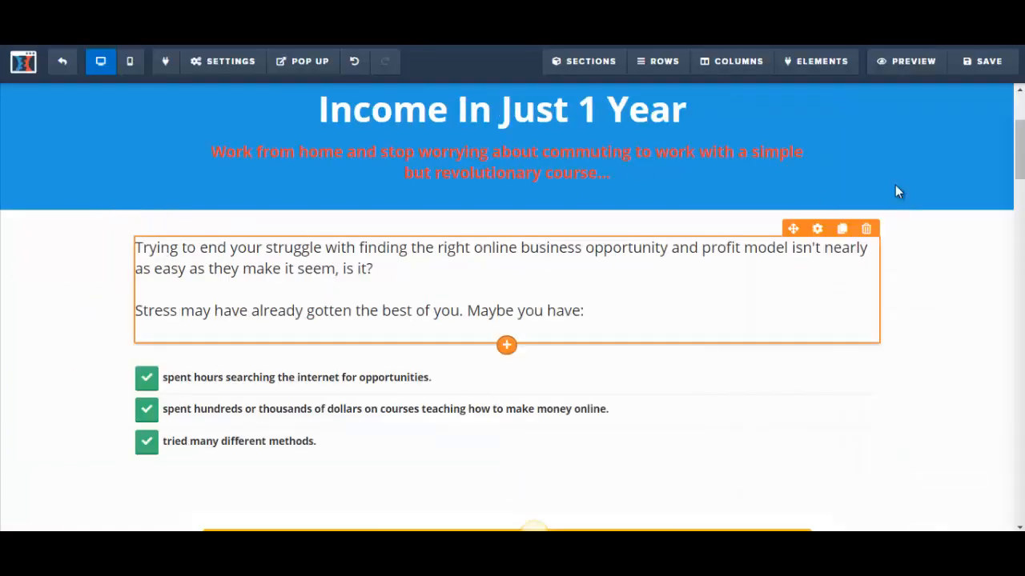
# Increase the font size of the three-item bullet list slightly and close its settings.
pyautogui.moveTo(1020, 135); pyautogui.dragTo(1022, 142)
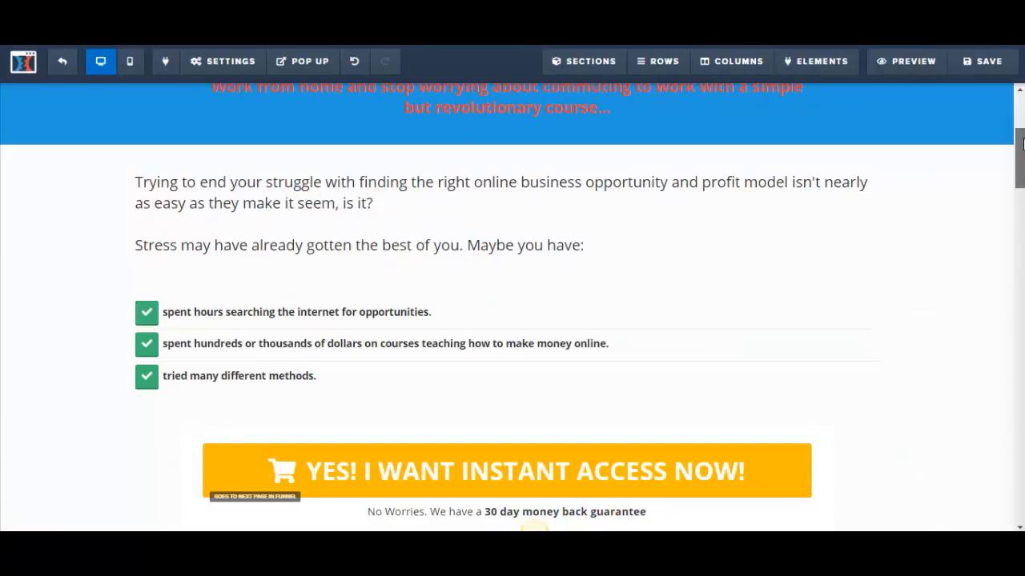
pyautogui.click(183, 315)
pyautogui.moveTo(167, 313); pyautogui.dragTo(364, 373)
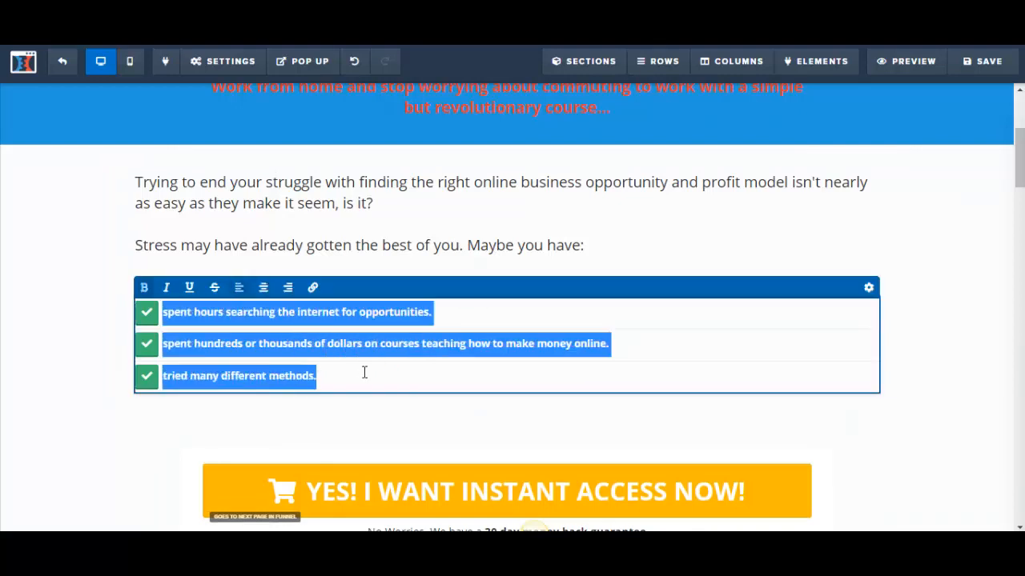
pyautogui.click(868, 289)
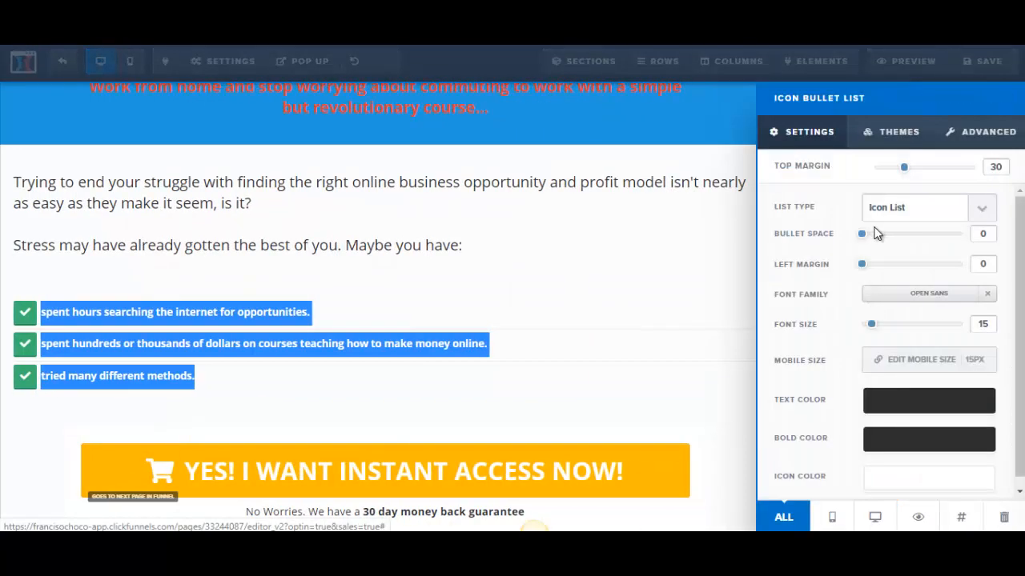
pyautogui.moveTo(872, 327); pyautogui.dragTo(881, 330)
pyautogui.click(589, 303)
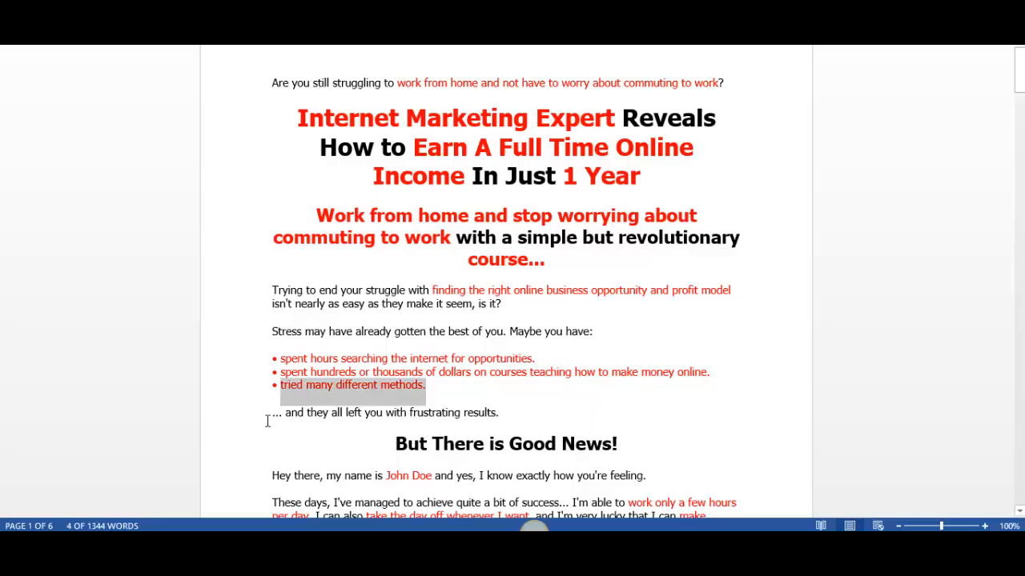
# Copy "... and they all left you with frustrating results." from the Word letter and add a paragraph element below the ClickFunnels bullet list.
pyautogui.moveTo(269, 416); pyautogui.dragTo(507, 413)
pyautogui.hotkey('ctrl', 'c')
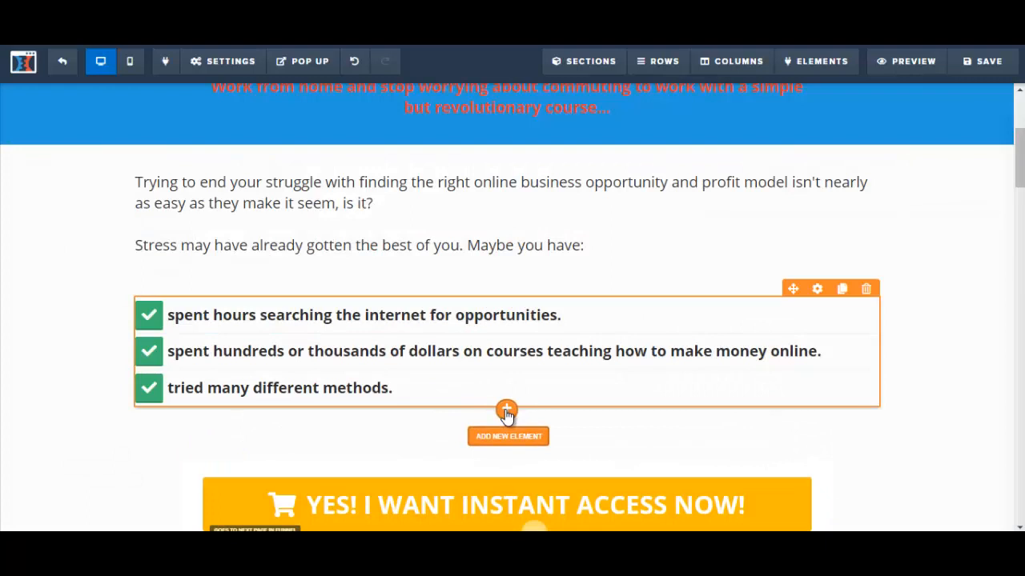
pyautogui.click(506, 411)
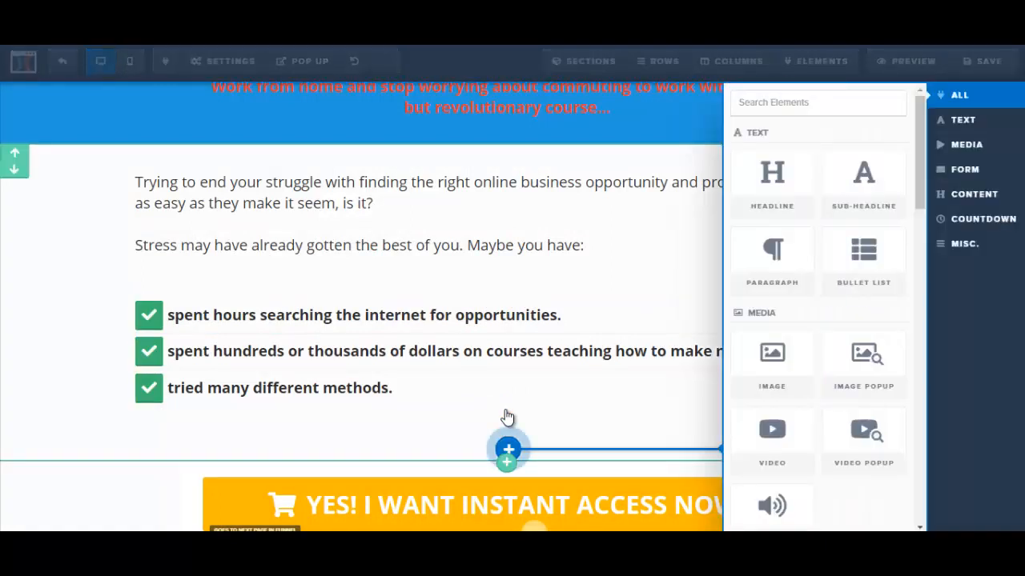
pyautogui.click(780, 290)
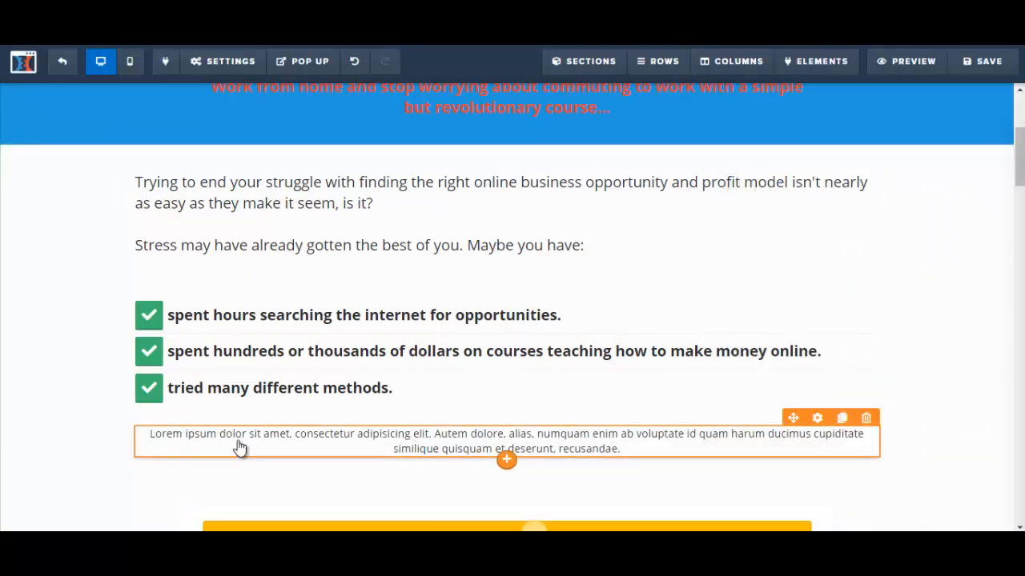
# Replace the new paragraph's placeholder text with the copied "... and they all left you with frustrating results." and select the whole line.
pyautogui.click(162, 436)
pyautogui.moveTo(149, 437); pyautogui.dragTo(629, 449)
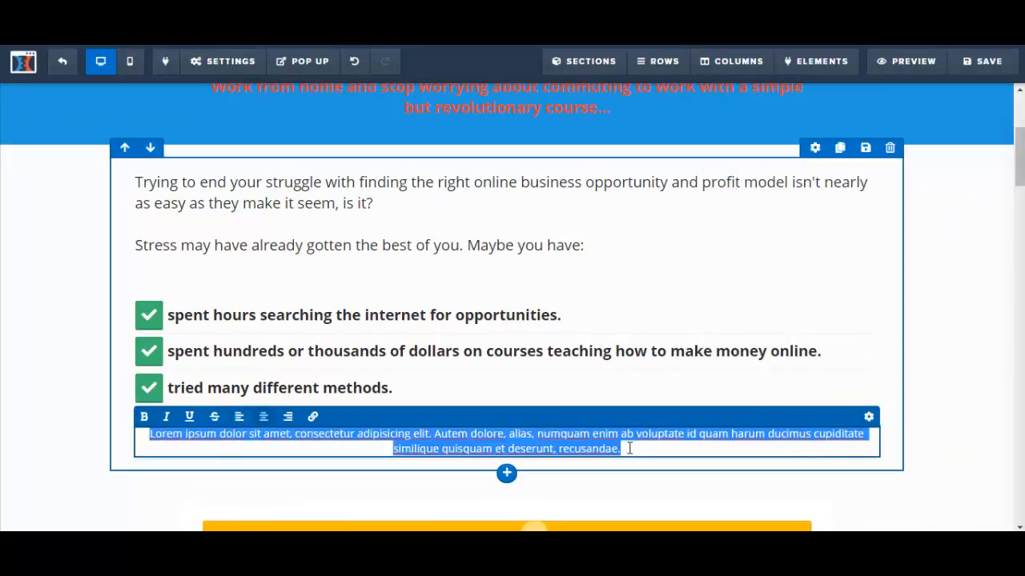
pyautogui.hotkey('ctrl', 'v')
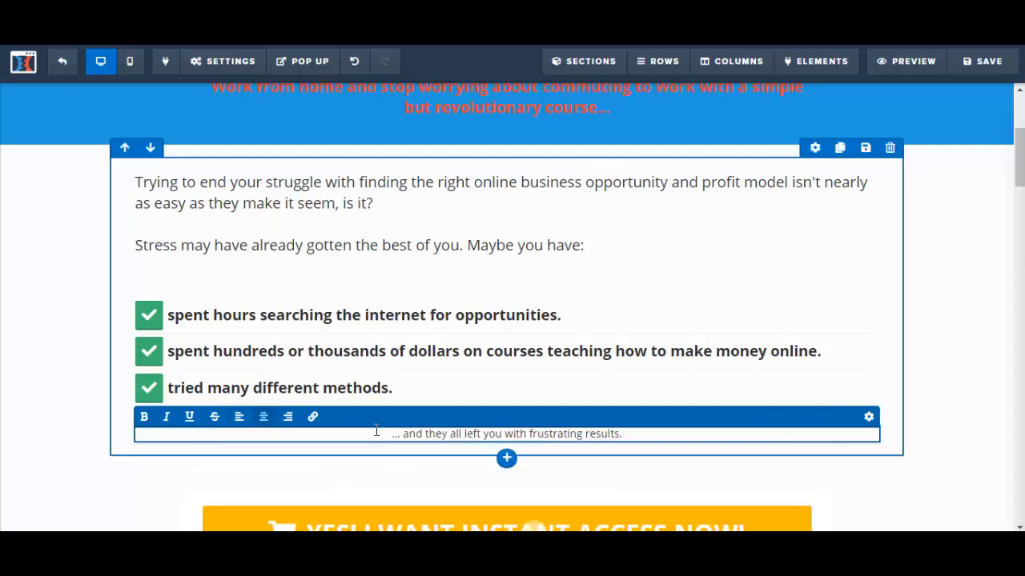
pyautogui.moveTo(388, 437); pyautogui.dragTo(633, 448)
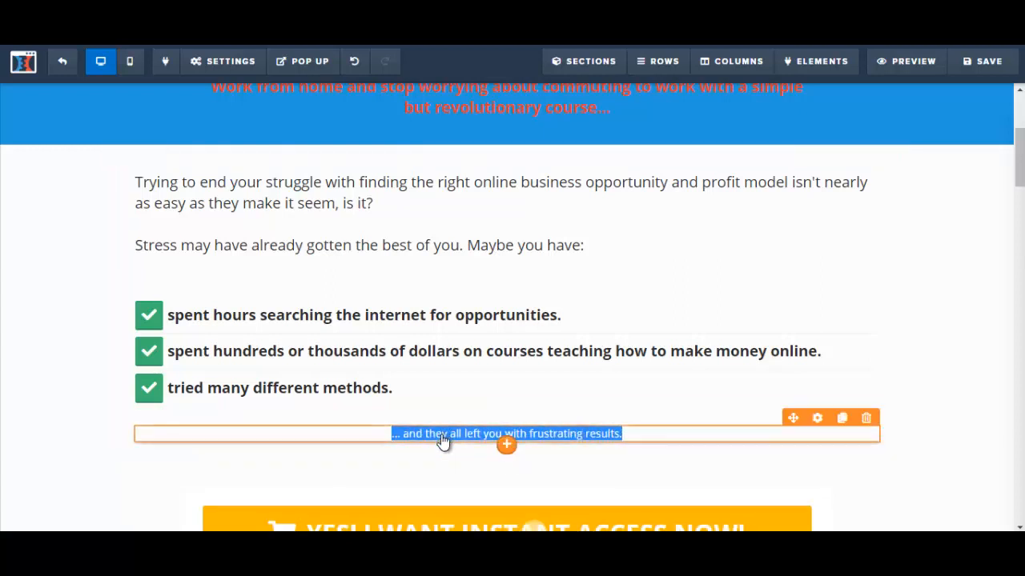
# Left-align the "... and they all left you with frustrating results." paragraph, set its font size to 22, and close its settings.
pyautogui.moveTo(284, 424)
pyautogui.click(241, 417)
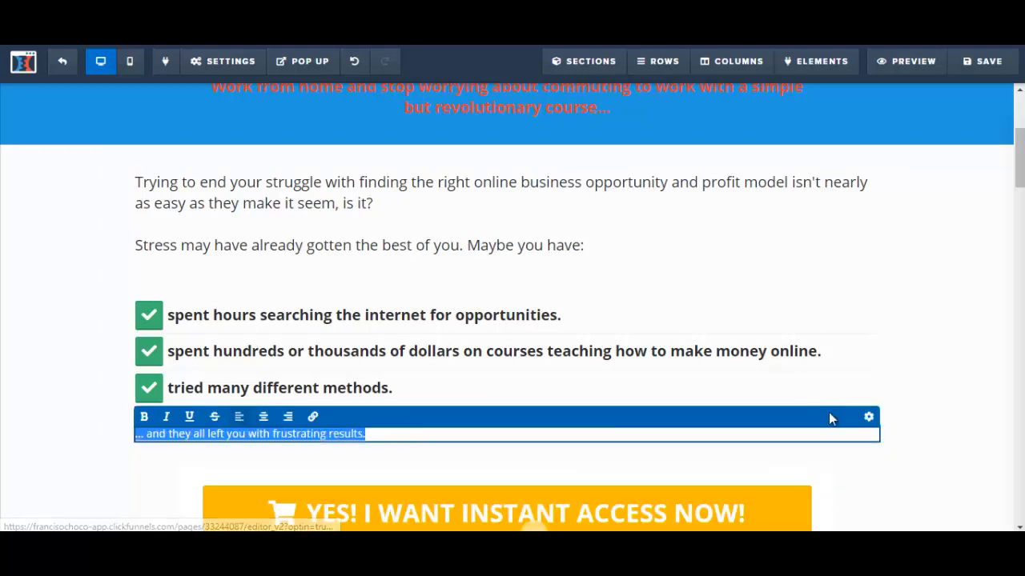
pyautogui.click(869, 418)
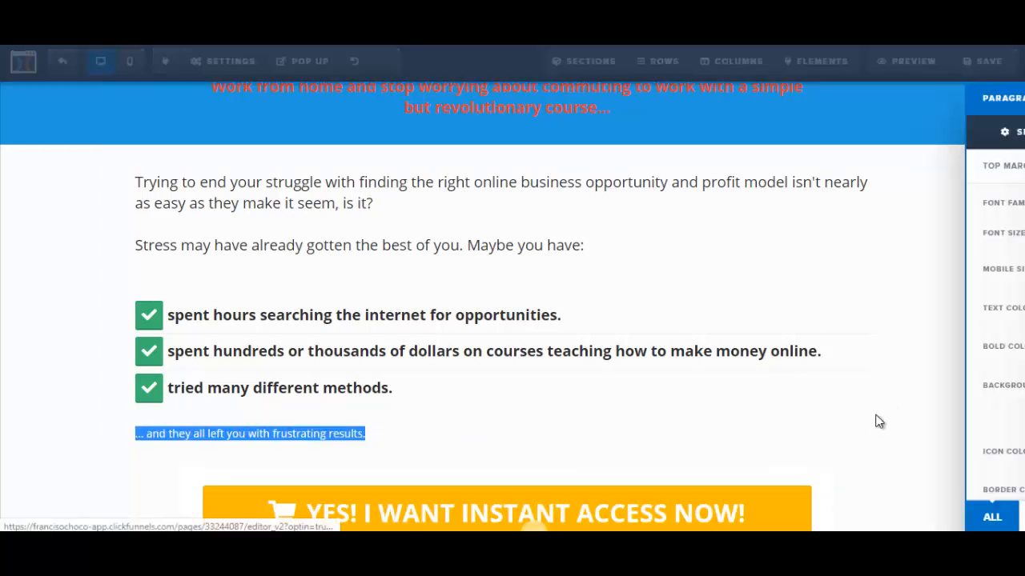
pyautogui.moveTo(1013, 258)
pyautogui.mouseDown()
pyautogui.moveTo(1023, 341)
pyautogui.moveTo(1020, 276)
pyautogui.mouseUp()
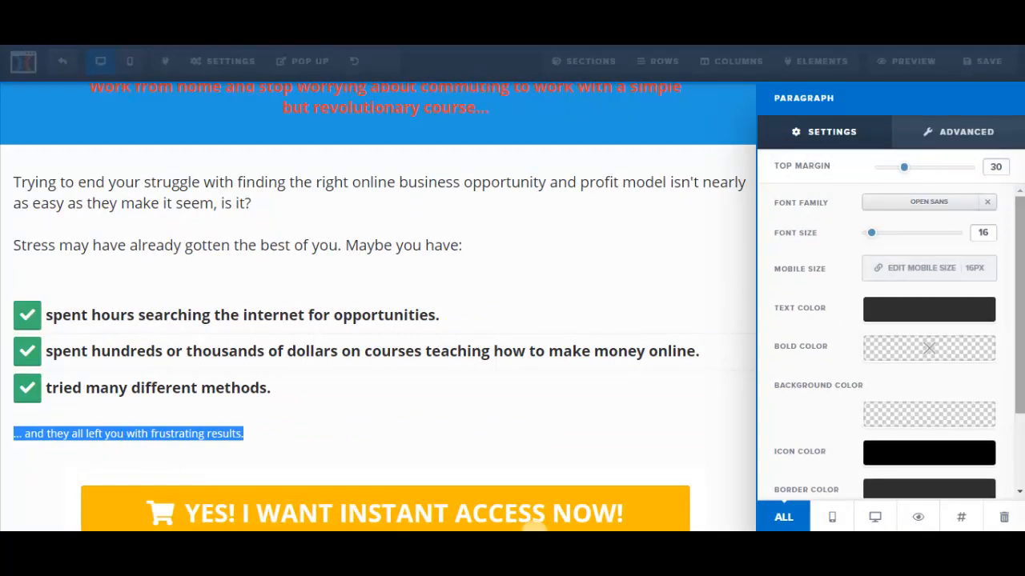
pyautogui.moveTo(876, 243); pyautogui.dragTo(884, 241)
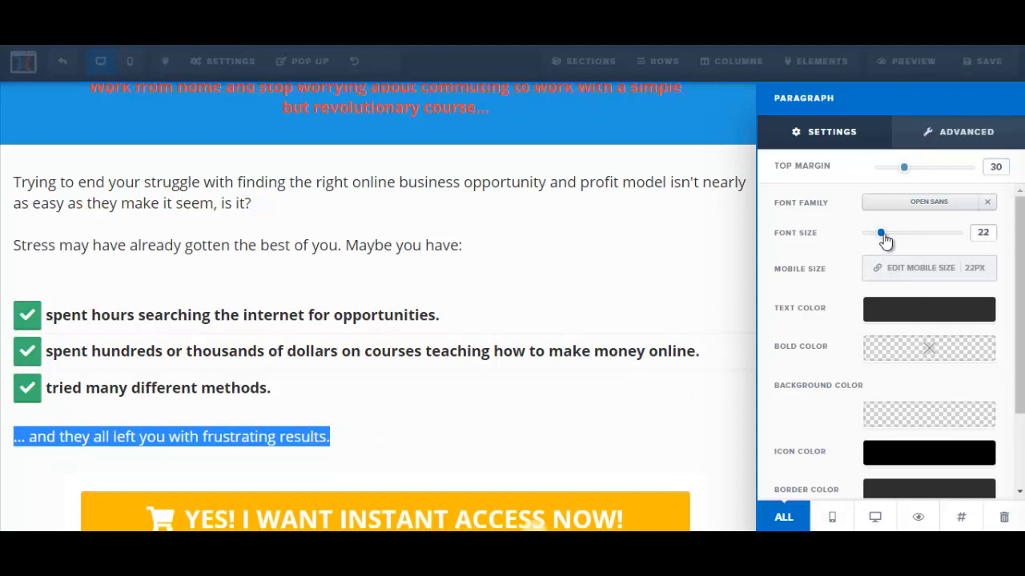
pyautogui.click(485, 336)
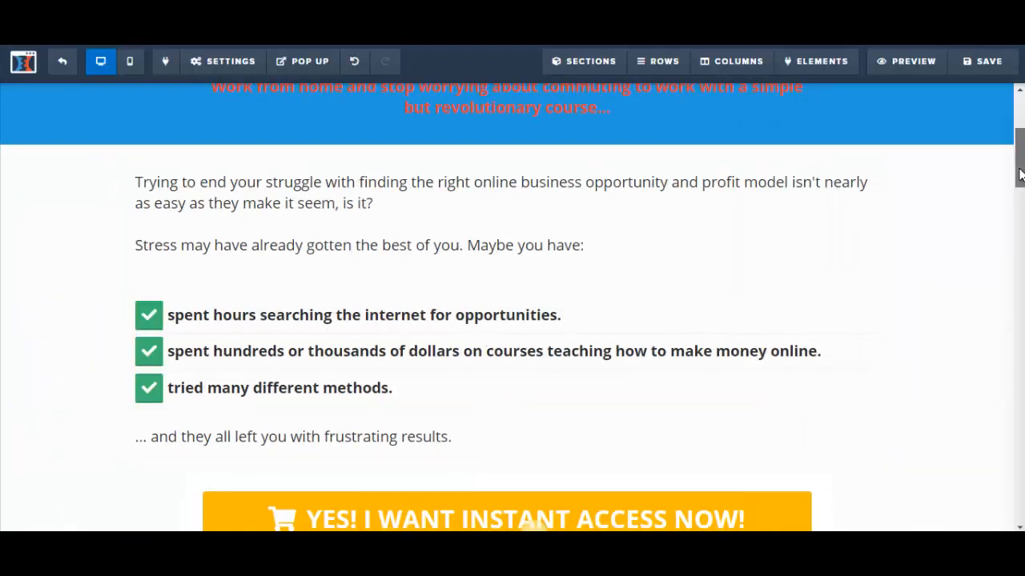
pyautogui.scroll(1, 1021, 174)
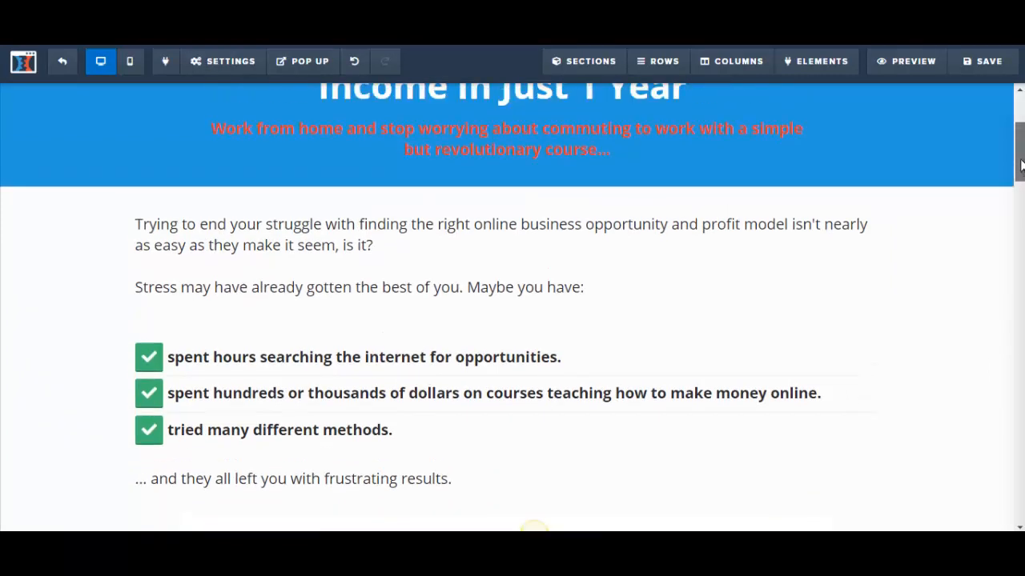